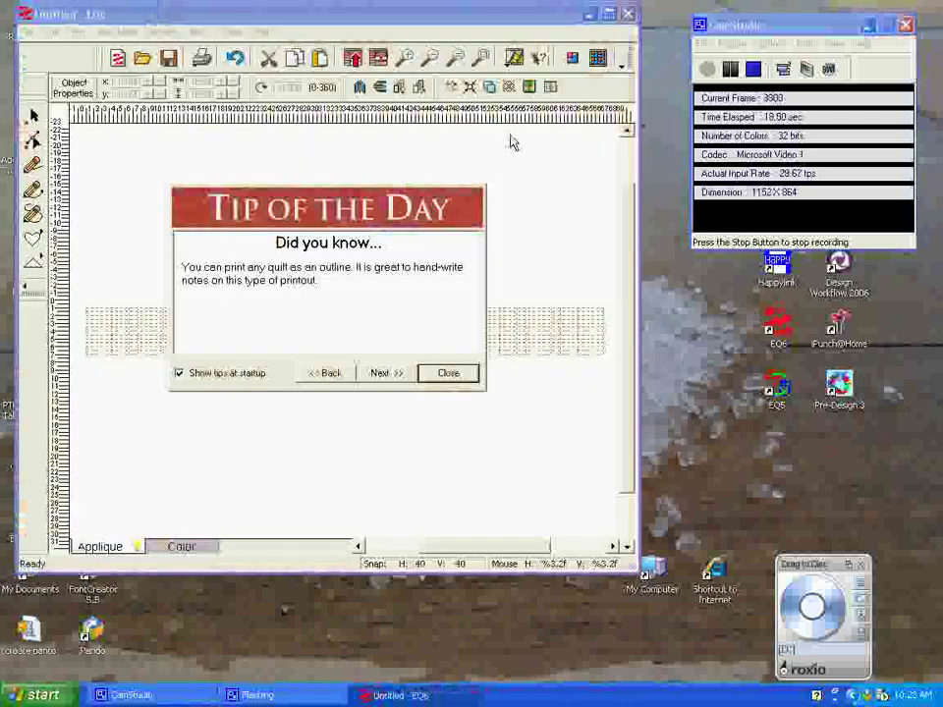
Close the Tip of the Day window shown at startup
click(447, 374)
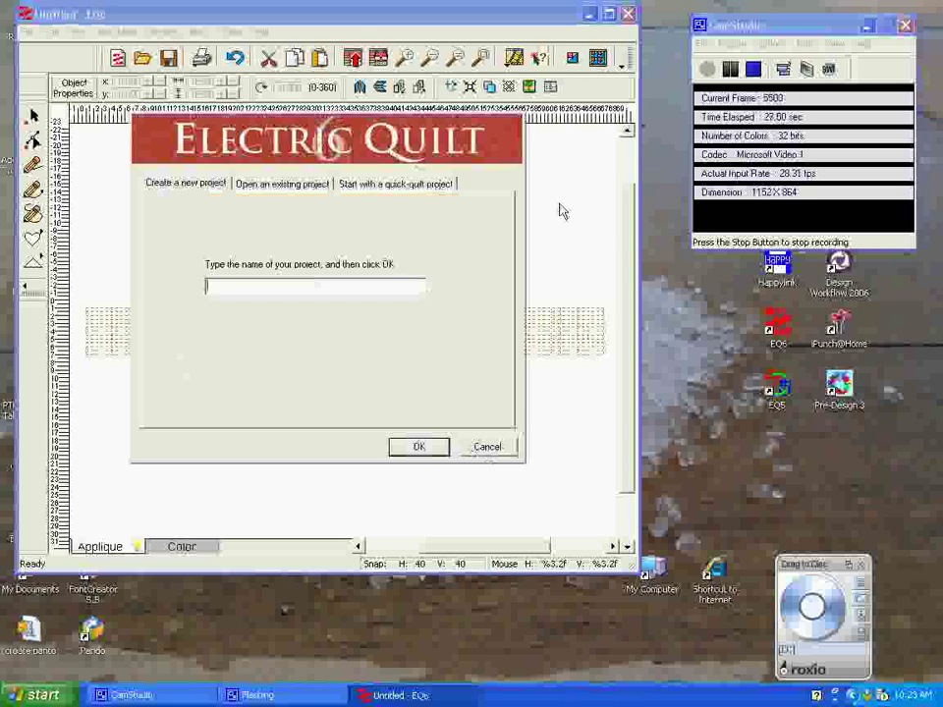
Cancel the new-project prompt and add Quilting Stencils > Border Stencils > Continuous Line Stars to the sketchbook
click(486, 447)
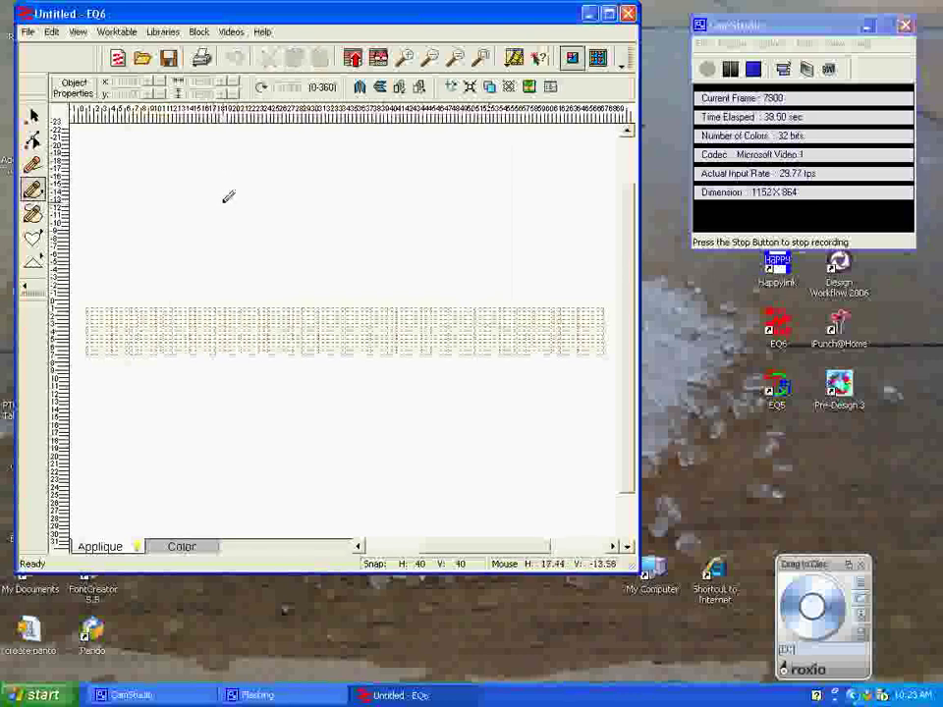
click(162, 31)
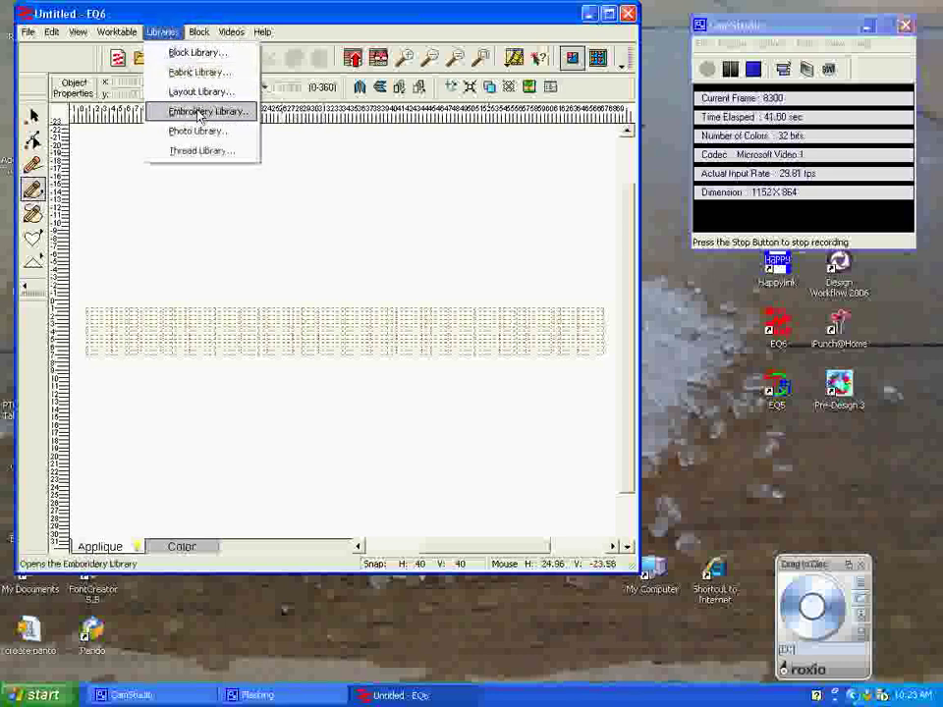
click(187, 54)
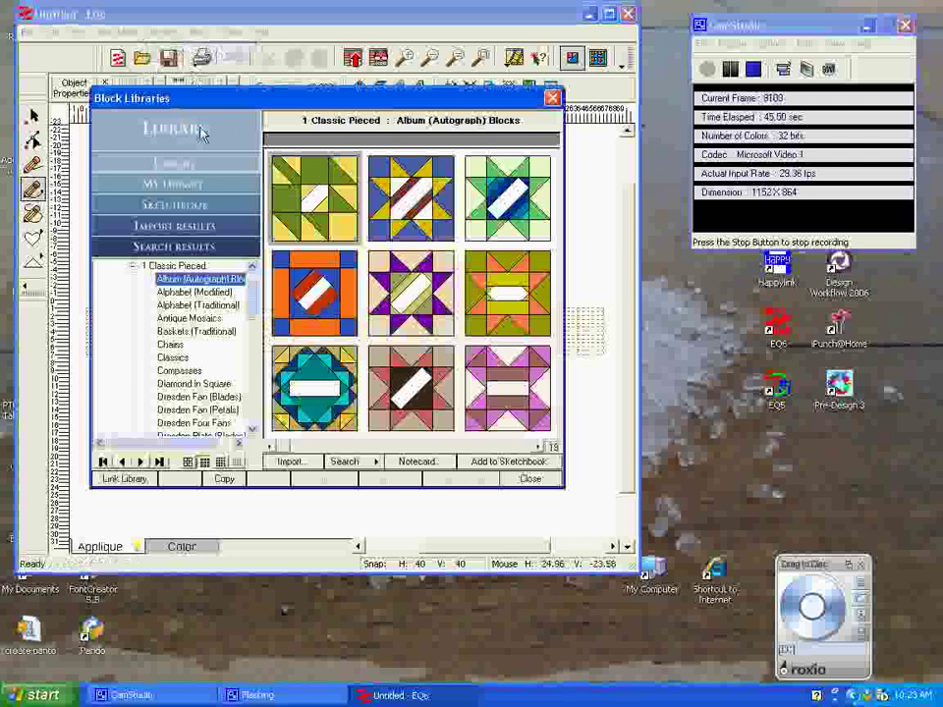
click(133, 267)
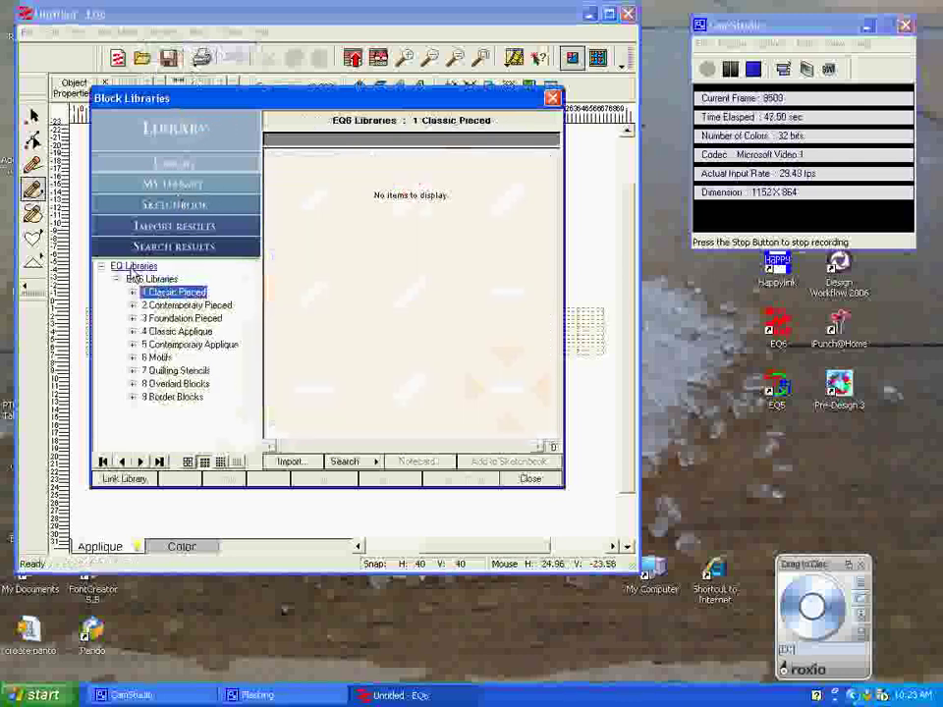
click(133, 372)
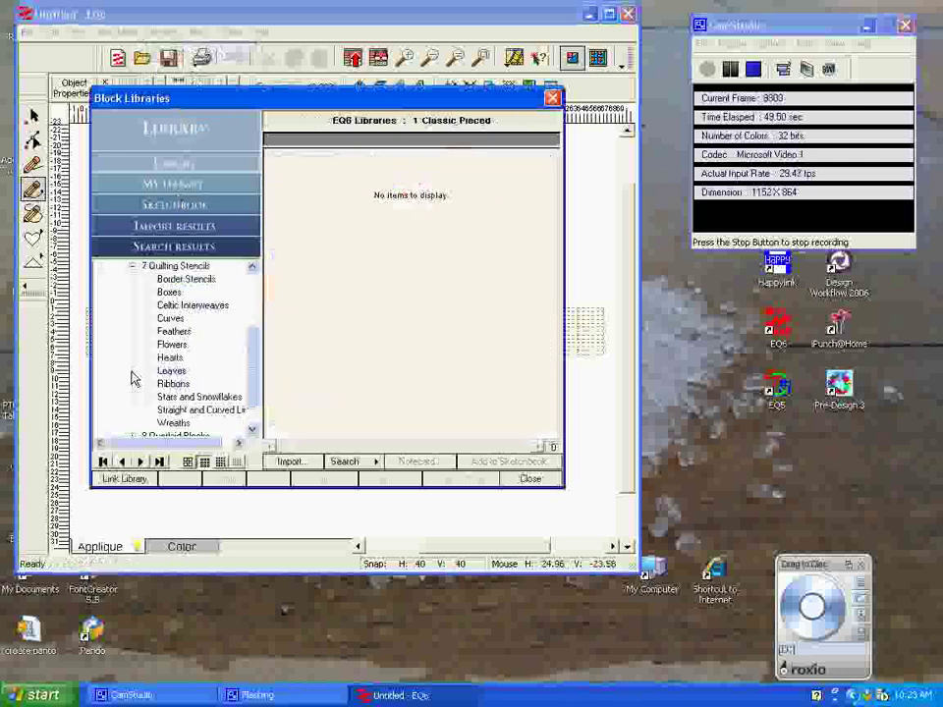
click(201, 283)
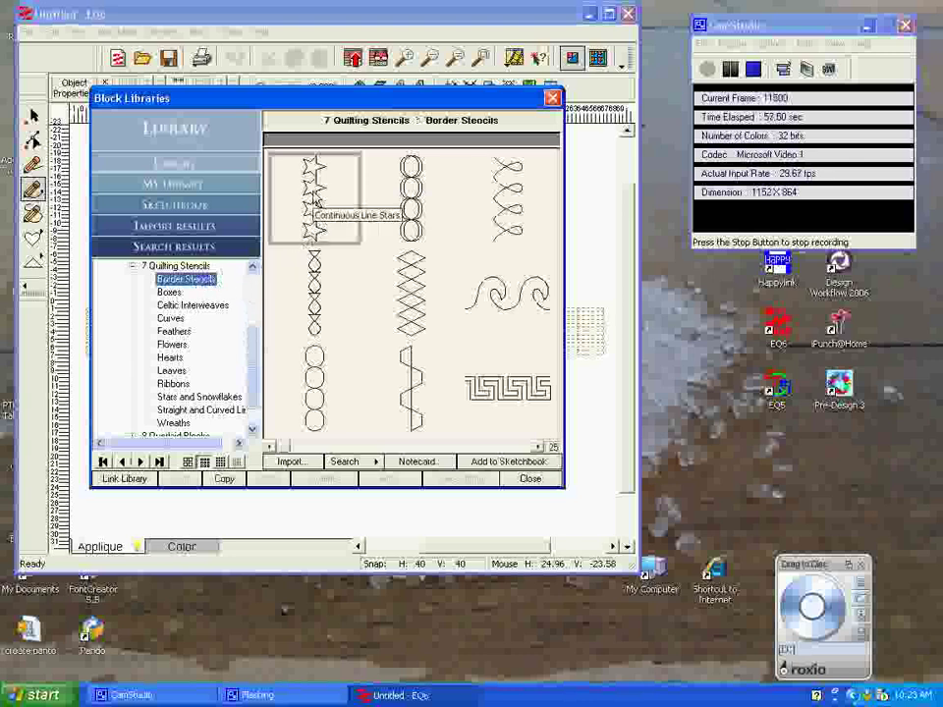
click(314, 201)
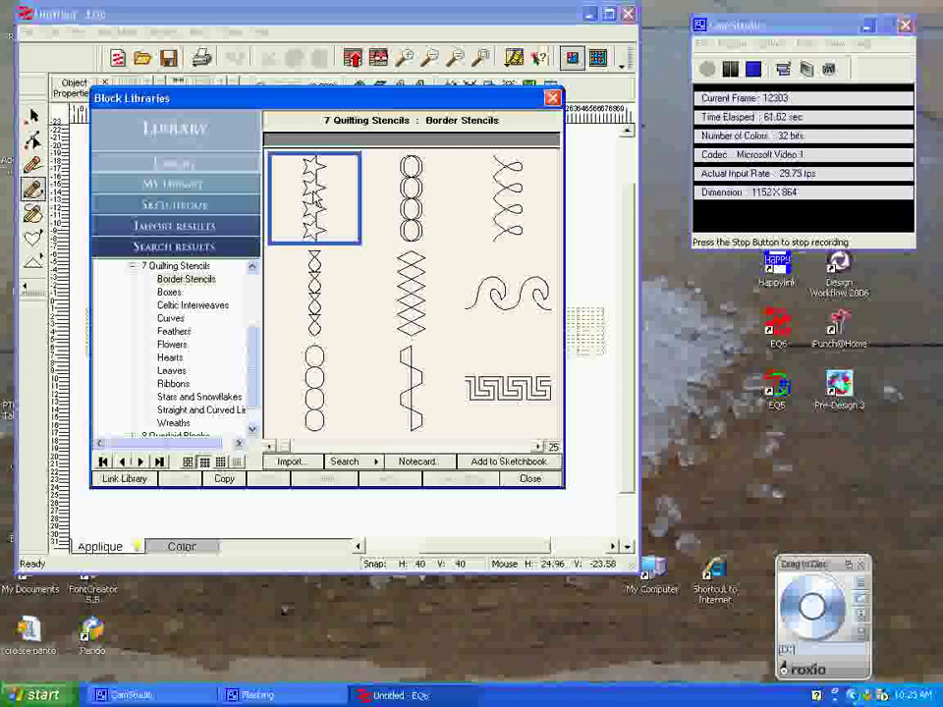
click(484, 468)
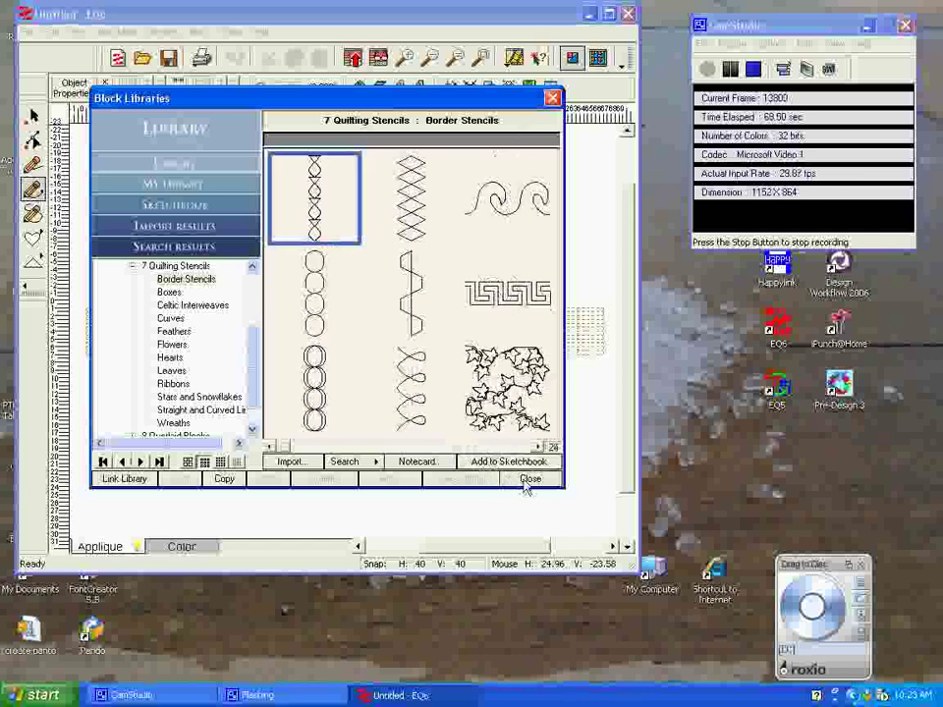
click(528, 479)
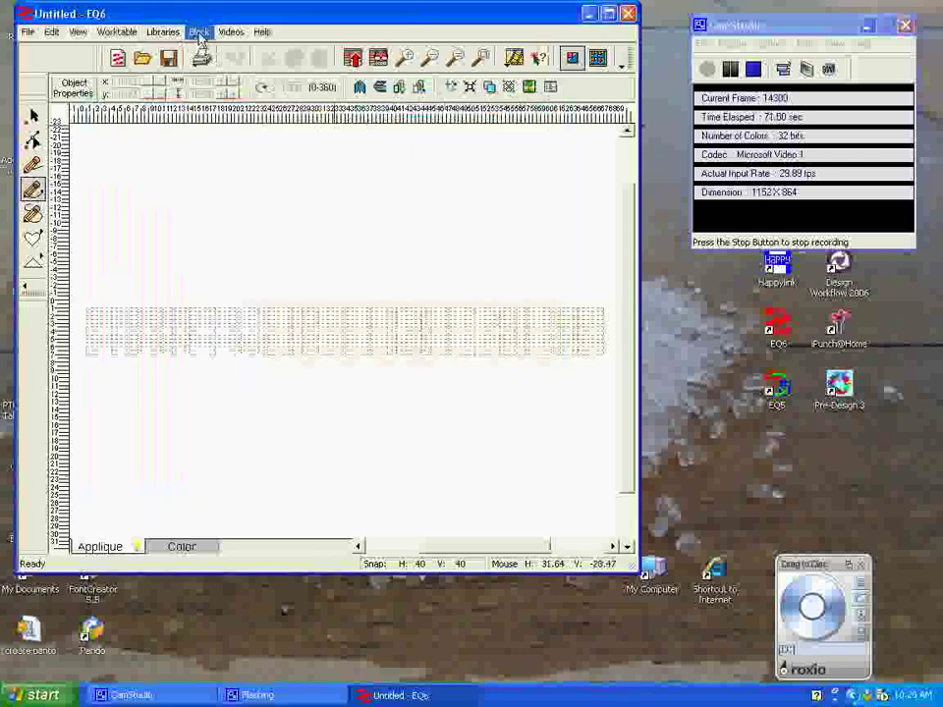
Place the Continuous Line Stars stencil from the sketchbook's Stencils tab onto the worktable
click(380, 61)
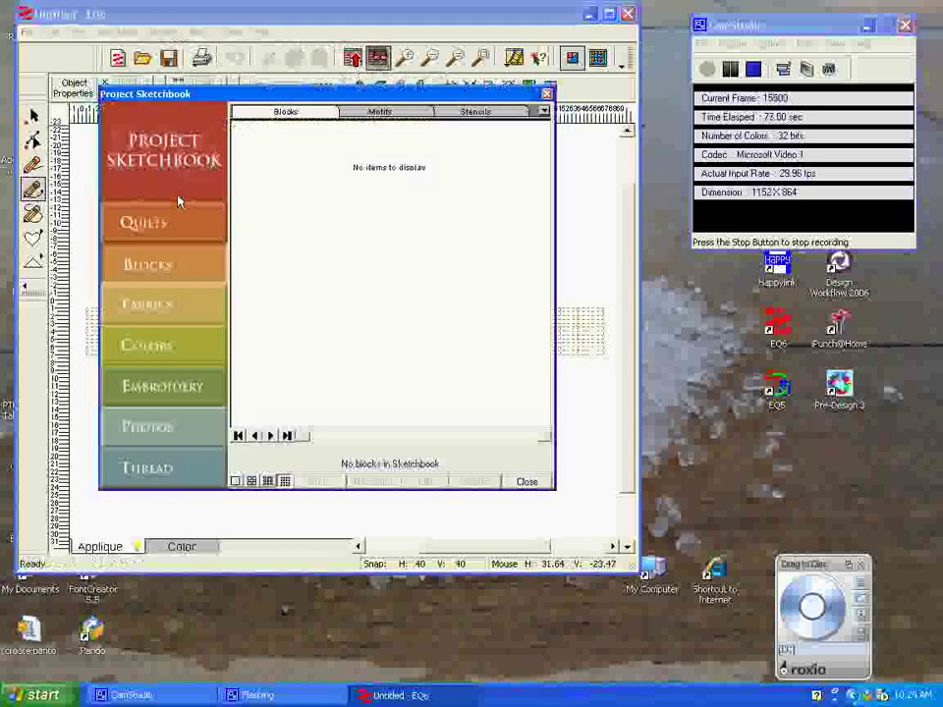
click(464, 116)
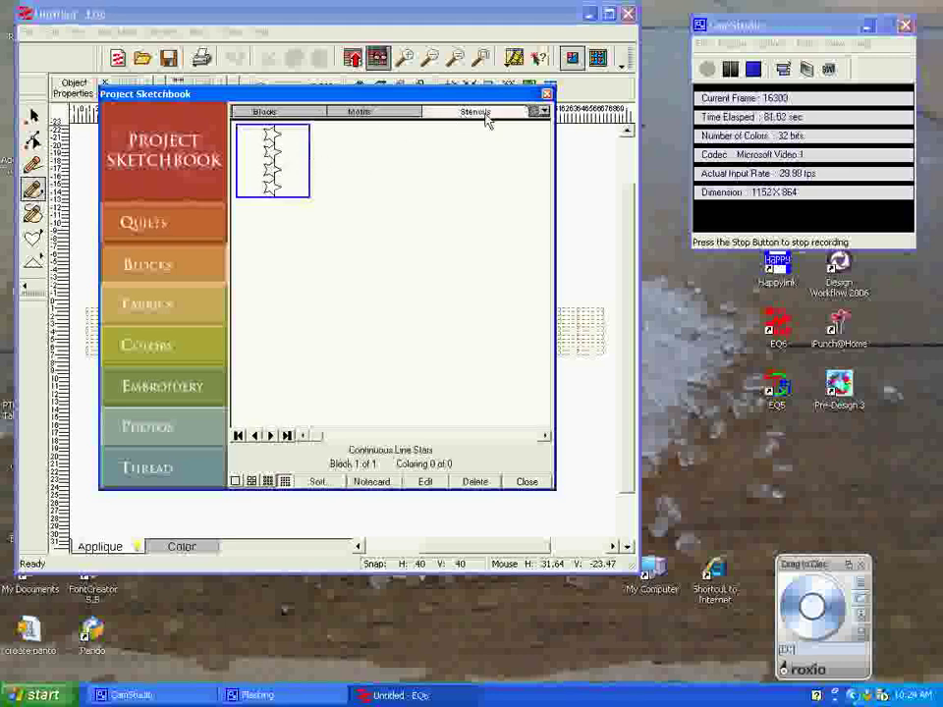
double_click(270, 169)
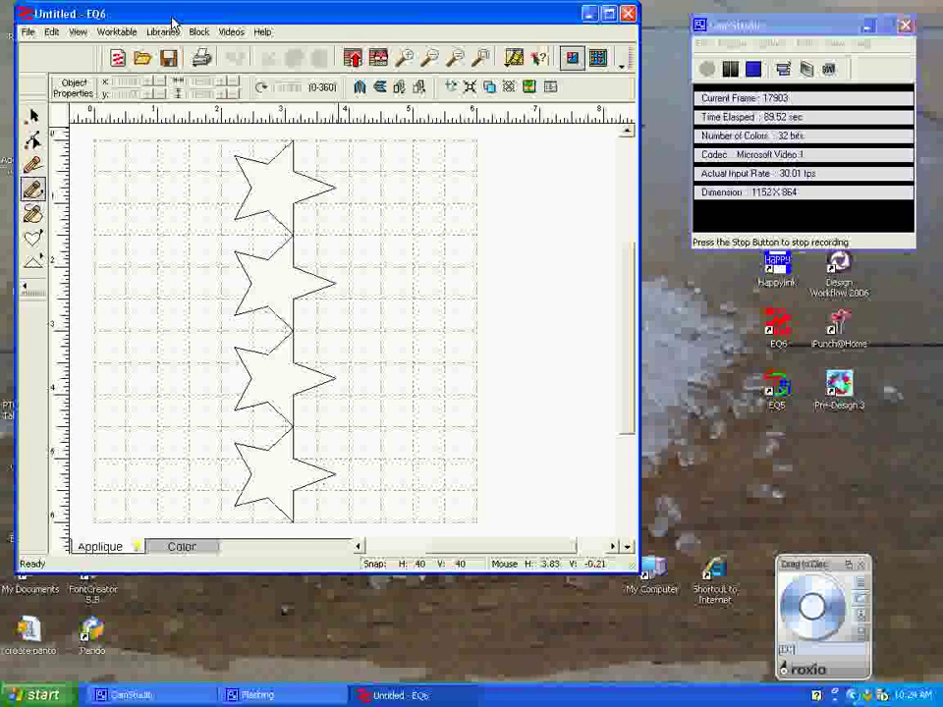
Select all stars, rotate them to 0 and flip them upright into a 6.000 by 1.582 row
click(52, 32)
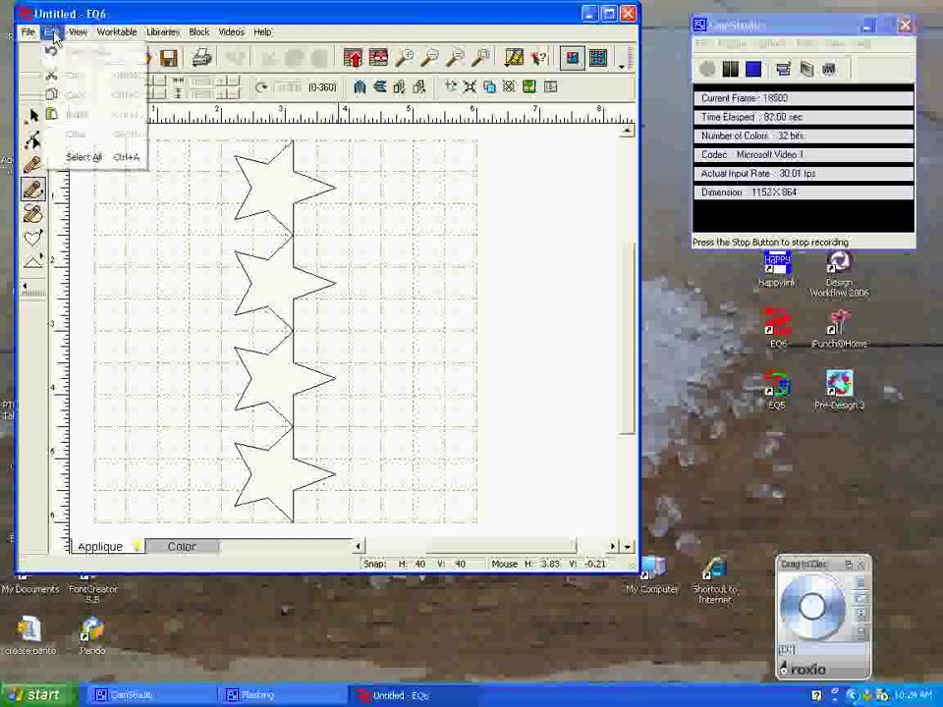
click(82, 155)
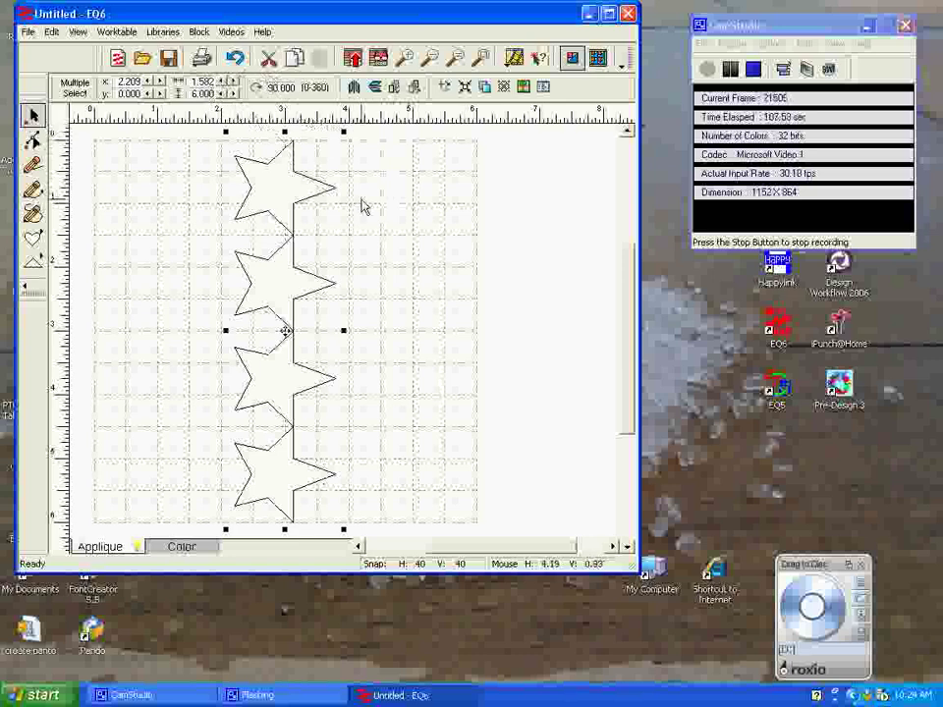
key(ctrl+z)
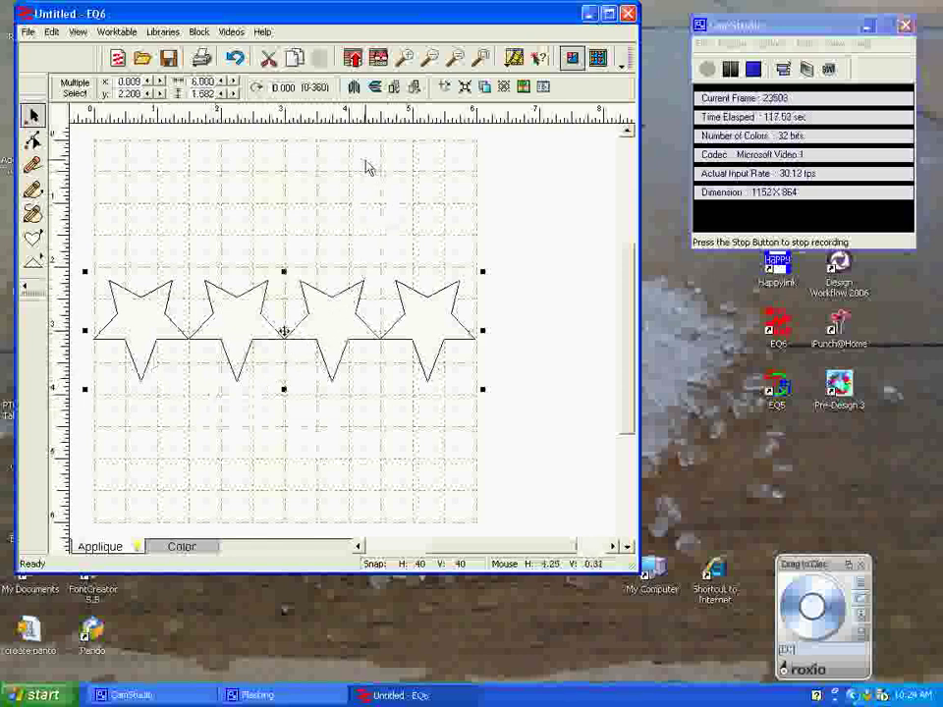
click(374, 88)
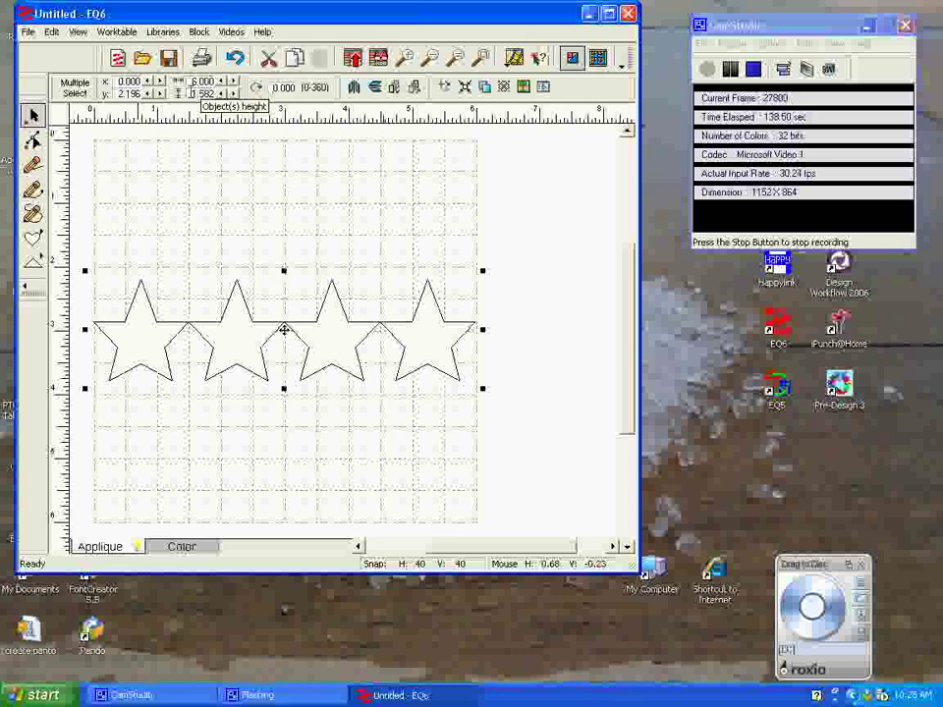
text(1)
Select all stars and stretch the row vertically to 3.954 high, keeping its 6.000 width
click(284, 271)
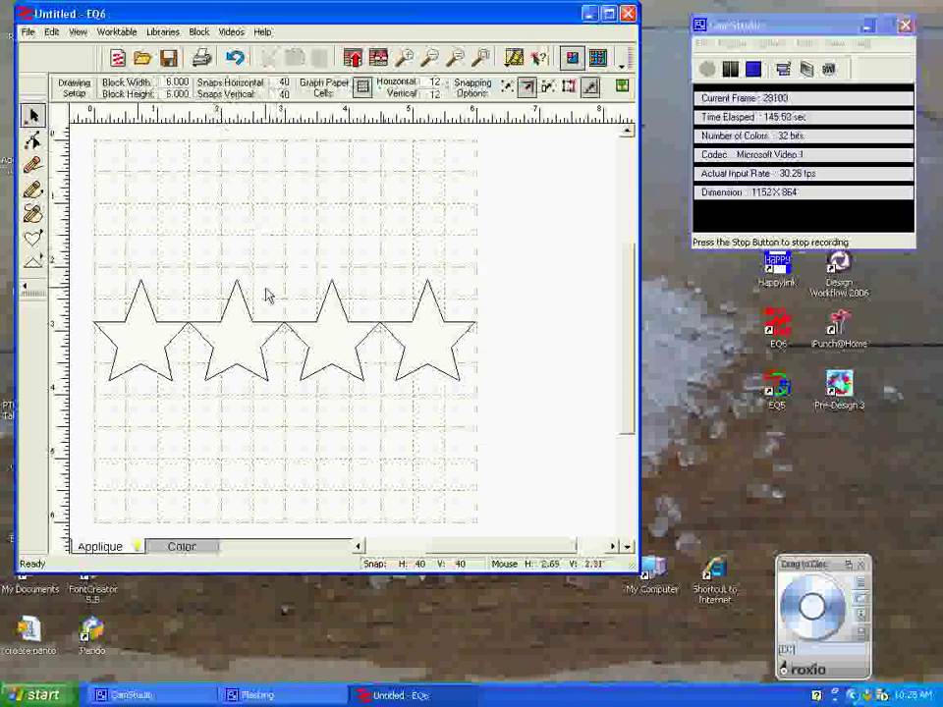
click(51, 31)
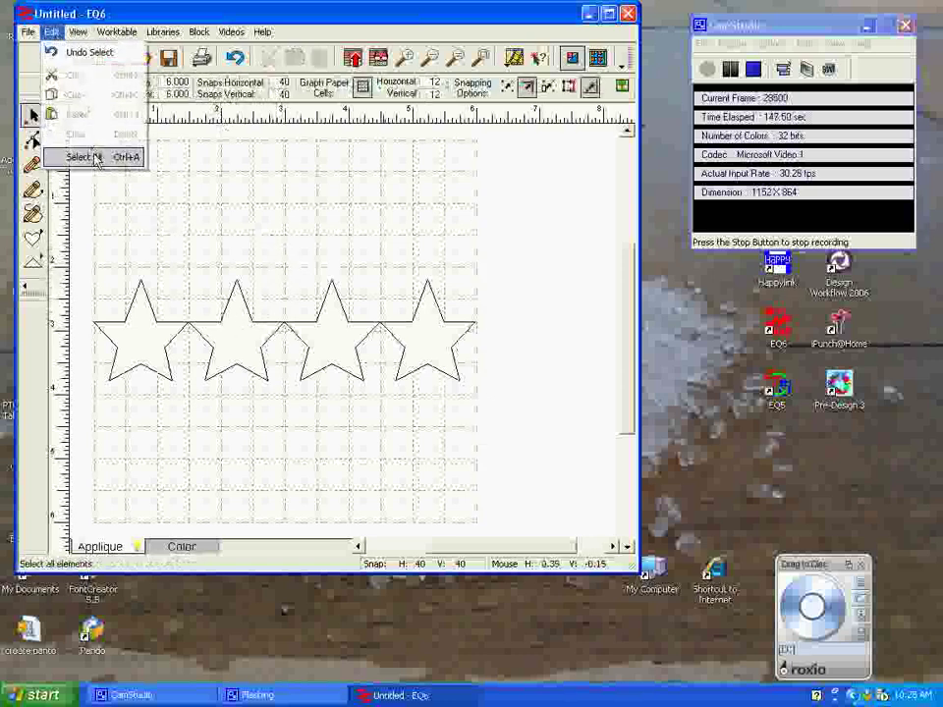
click(95, 157)
drag(284, 270, 277, 206)
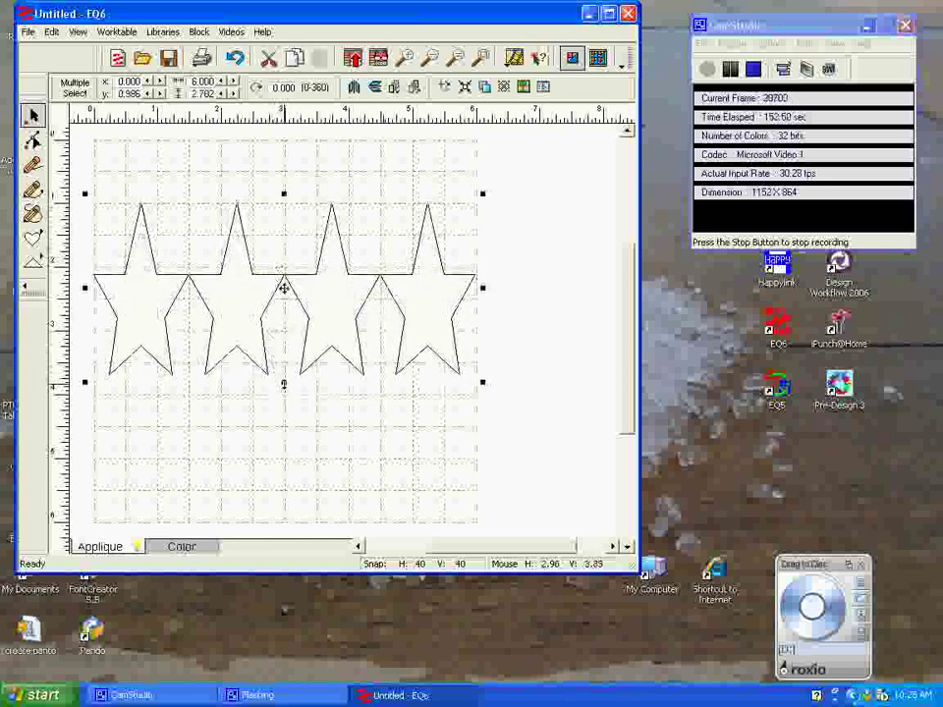
drag(284, 385, 283, 465)
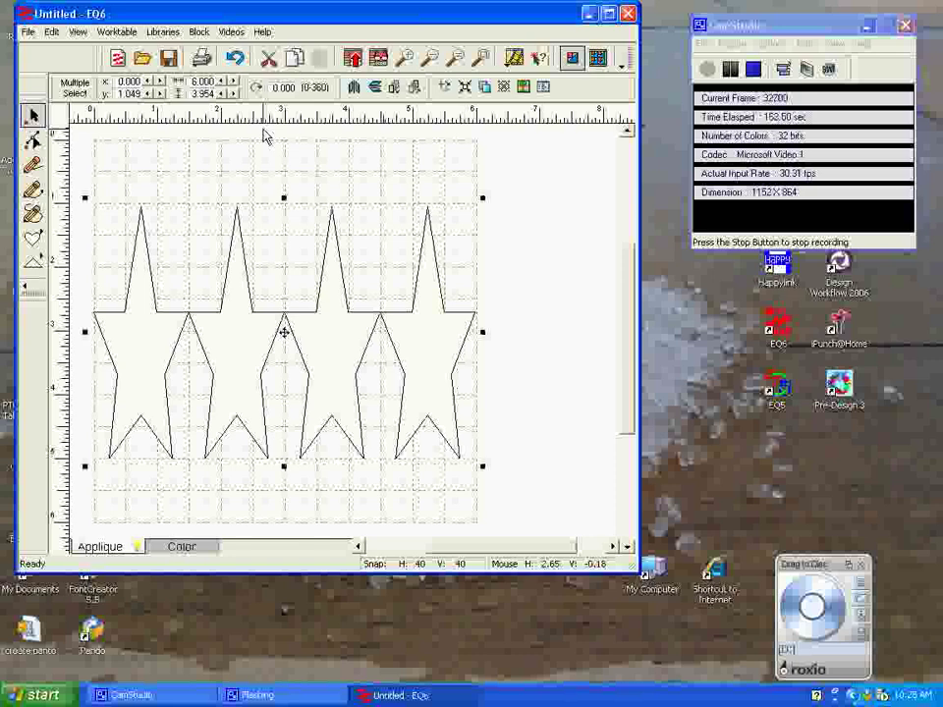
click(167, 130)
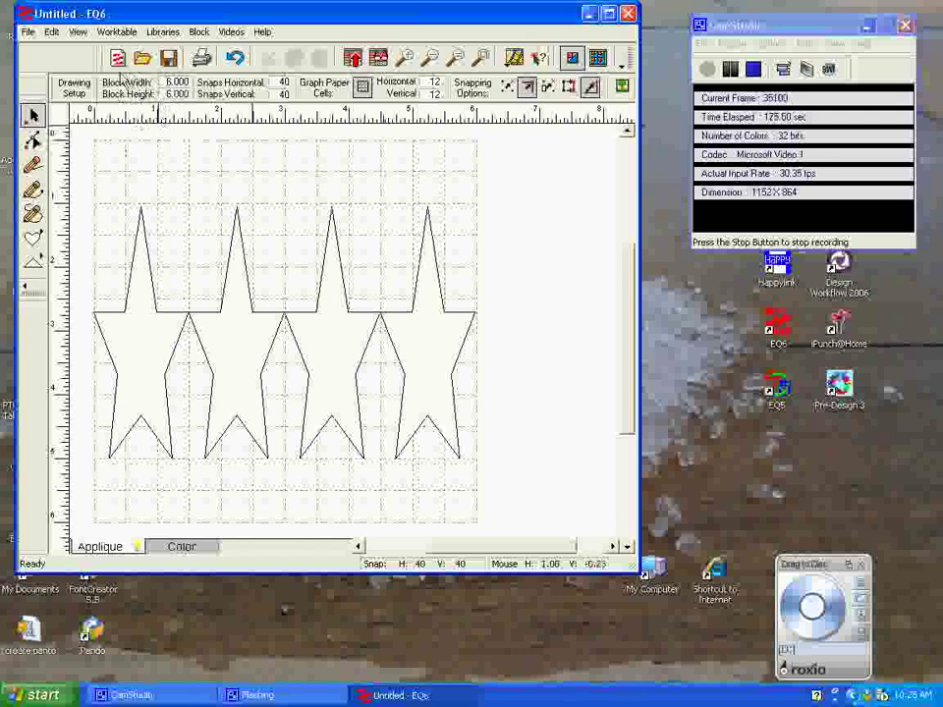
Set the block size to 66.00 wide by 8.00 high
key(Tab)
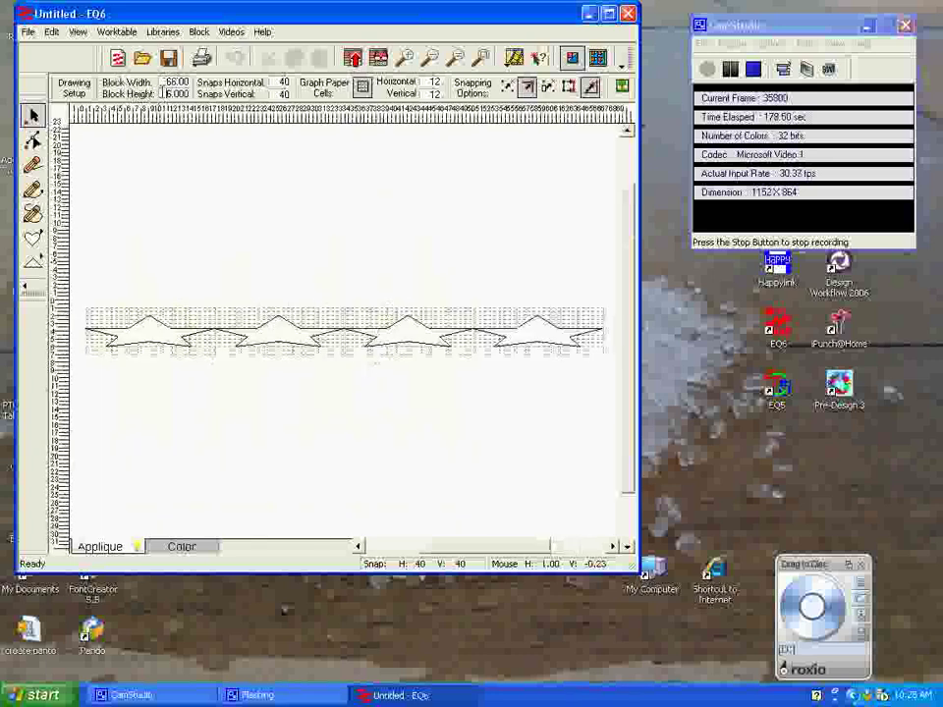
key(Return)
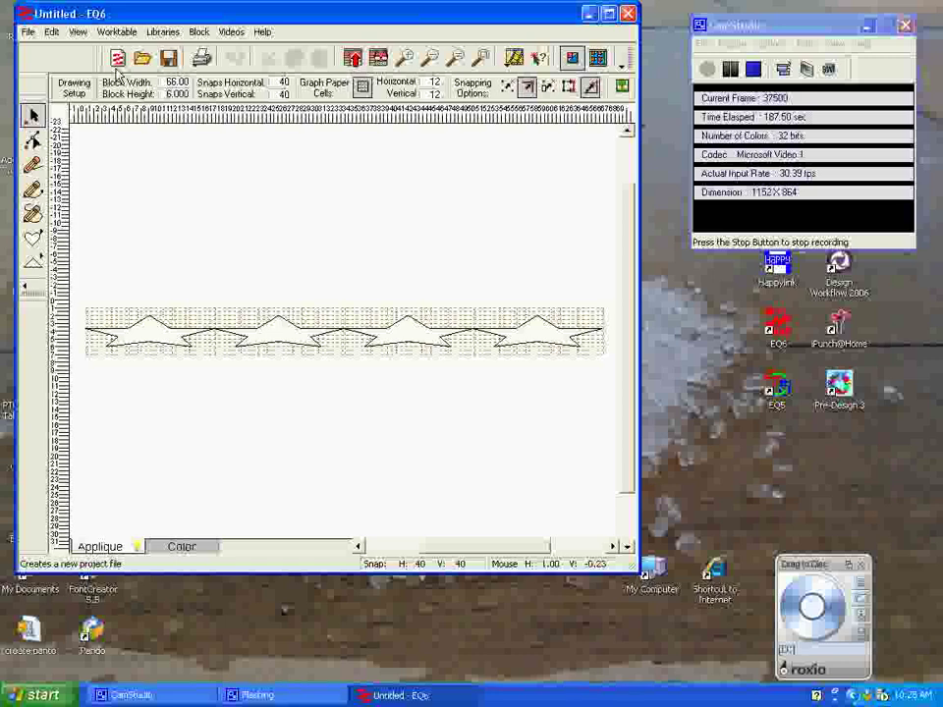
text(6)
key(Delete)
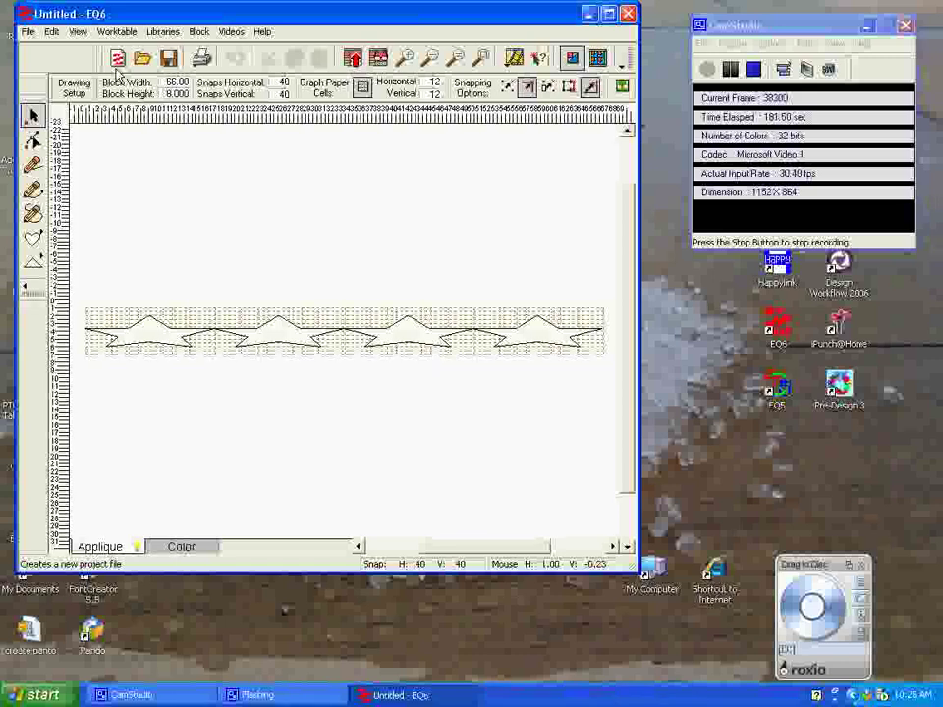
key(Return)
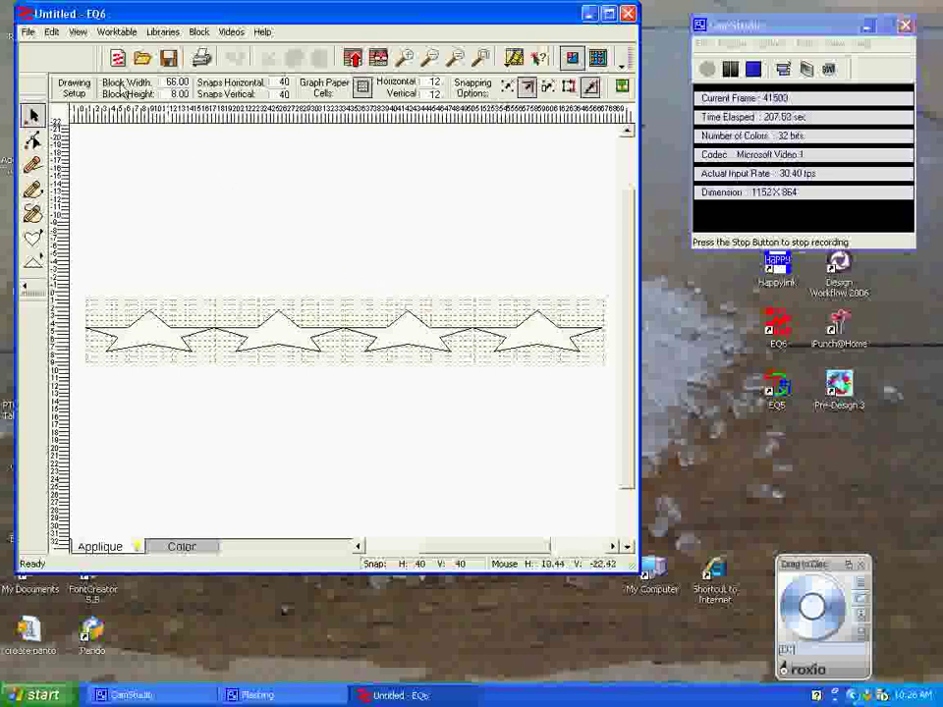
Resize the star row to 16.196 by 5.271 and position it at the block's left edge
click(53, 34)
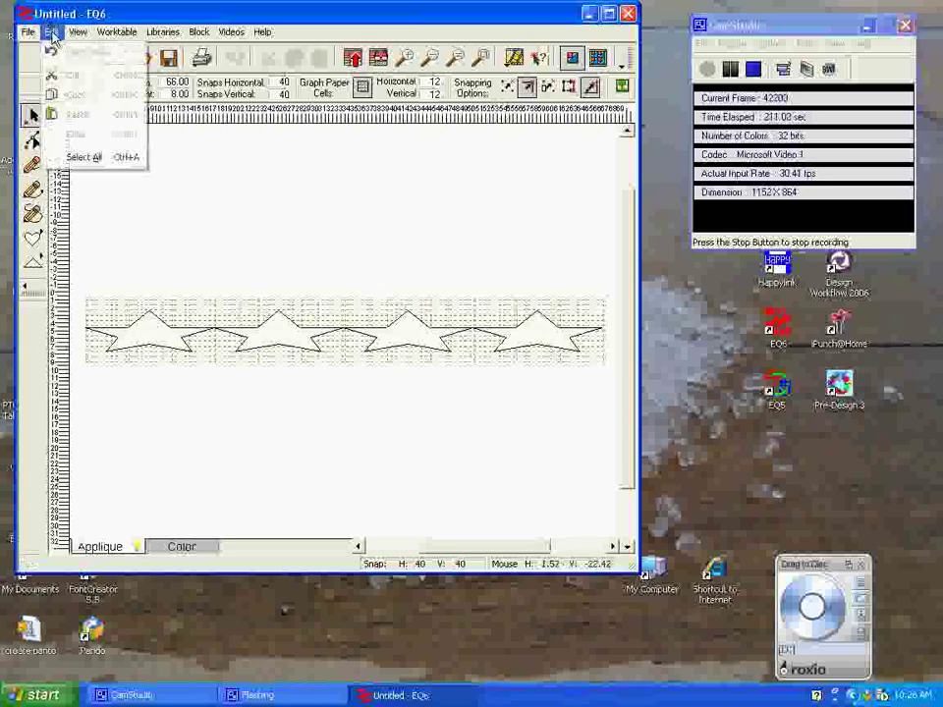
click(87, 157)
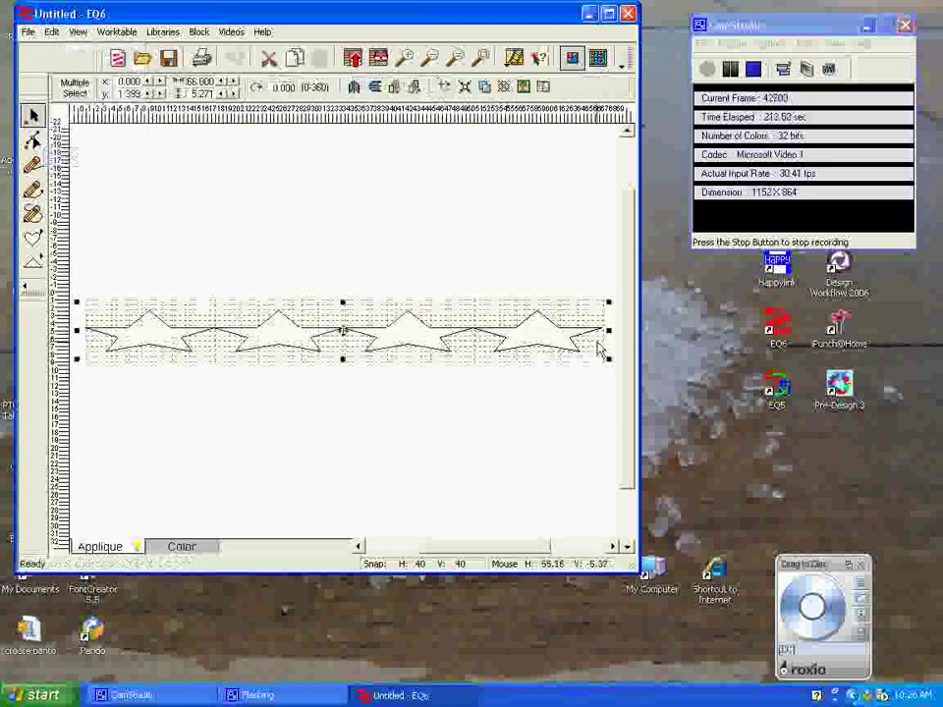
drag(607, 336, 226, 338)
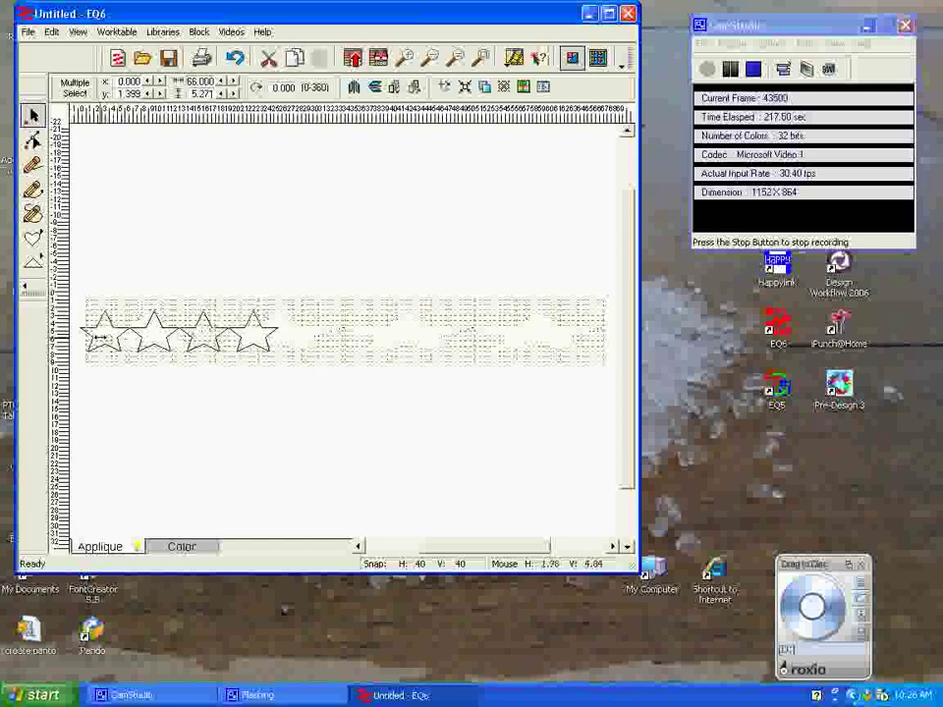
click(132, 349)
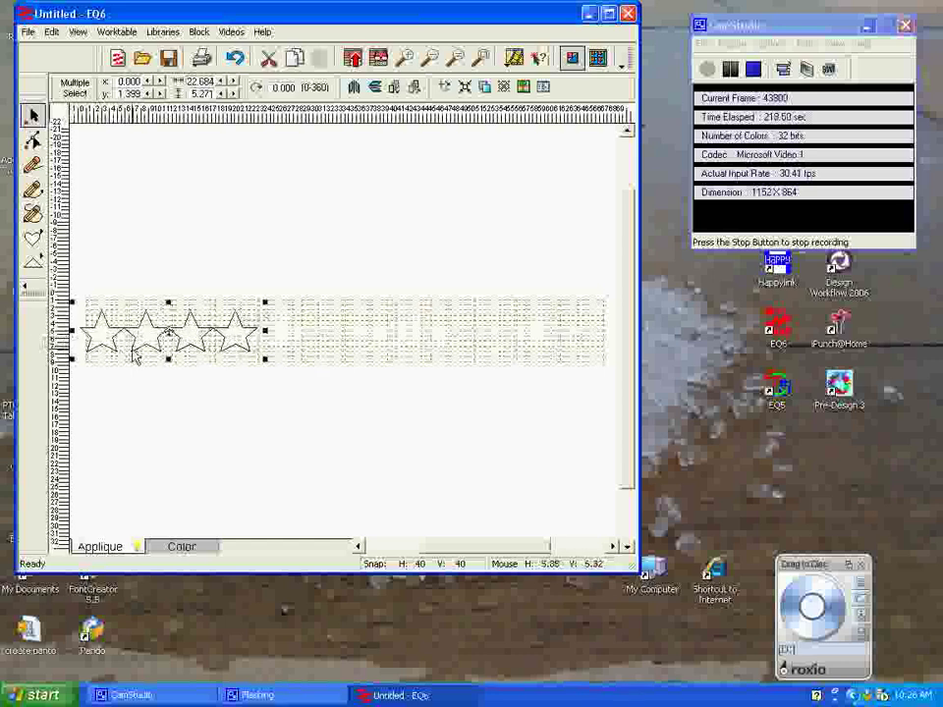
drag(167, 334, 185, 334)
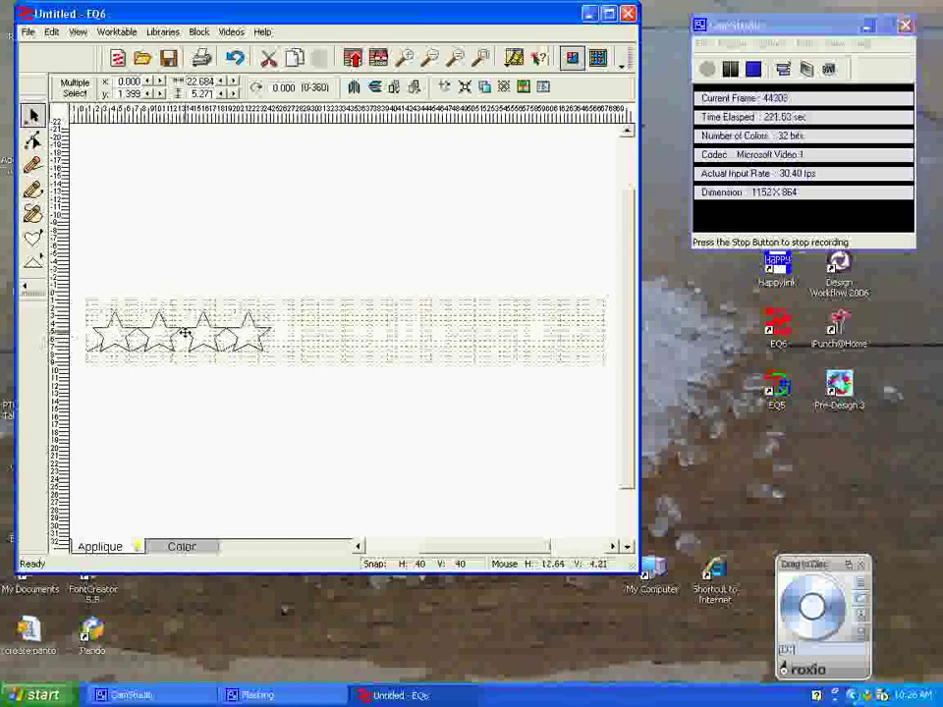
click(185, 334)
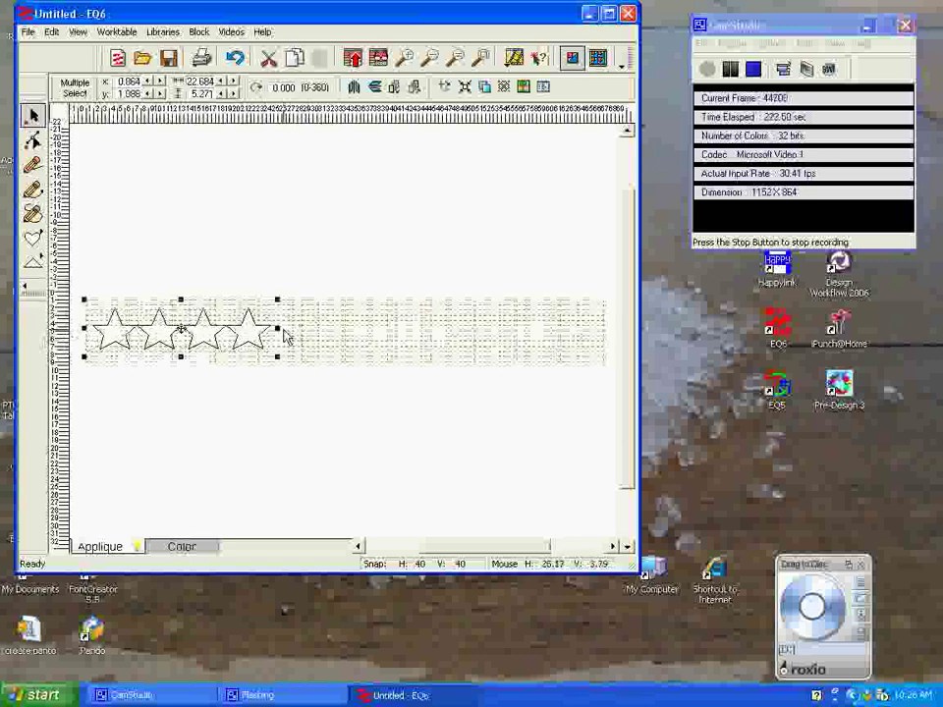
drag(283, 334, 217, 329)
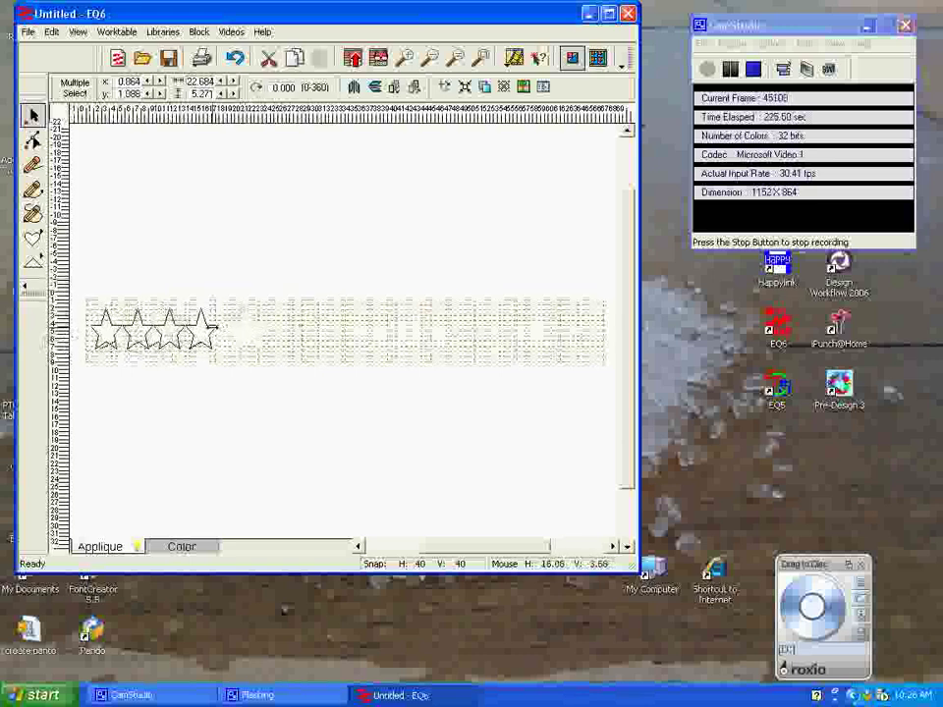
click(201, 332)
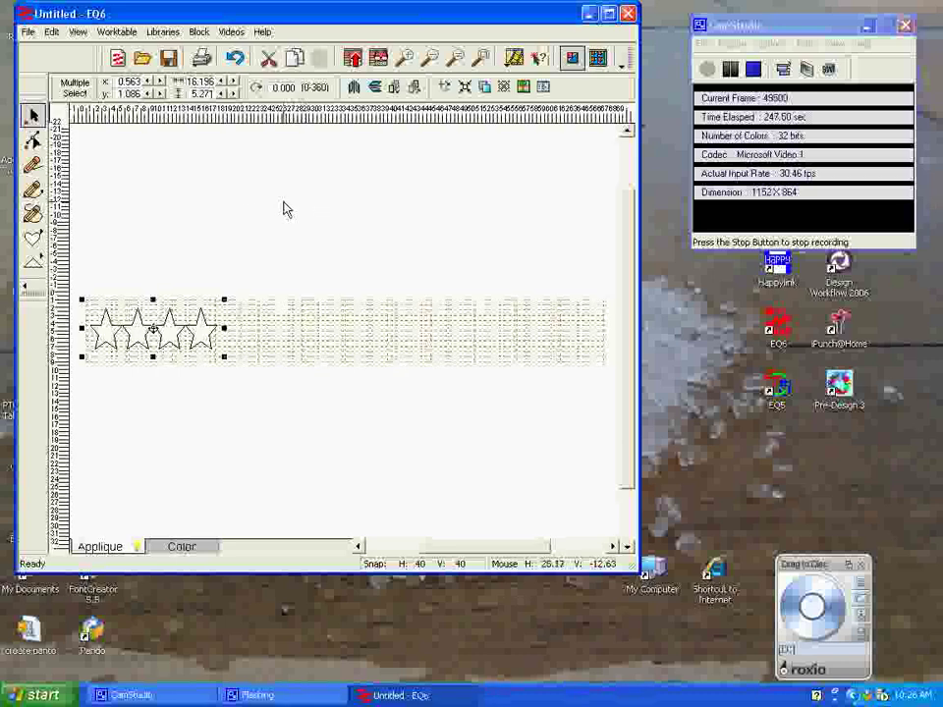
Copy the four-star group, paste it after the original, and zoom in to check the join
click(52, 33)
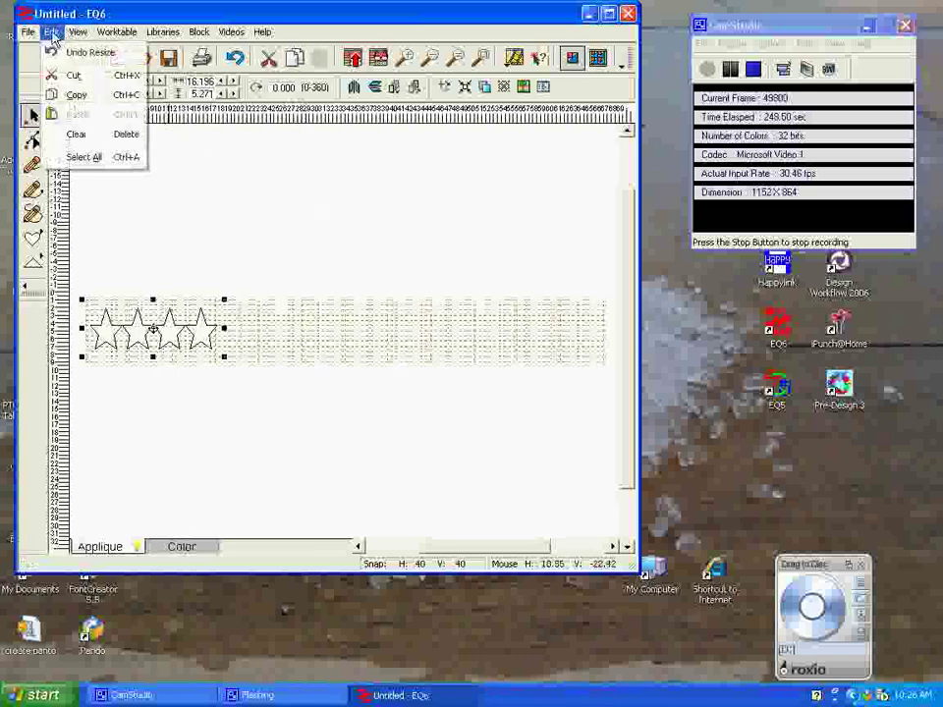
click(78, 96)
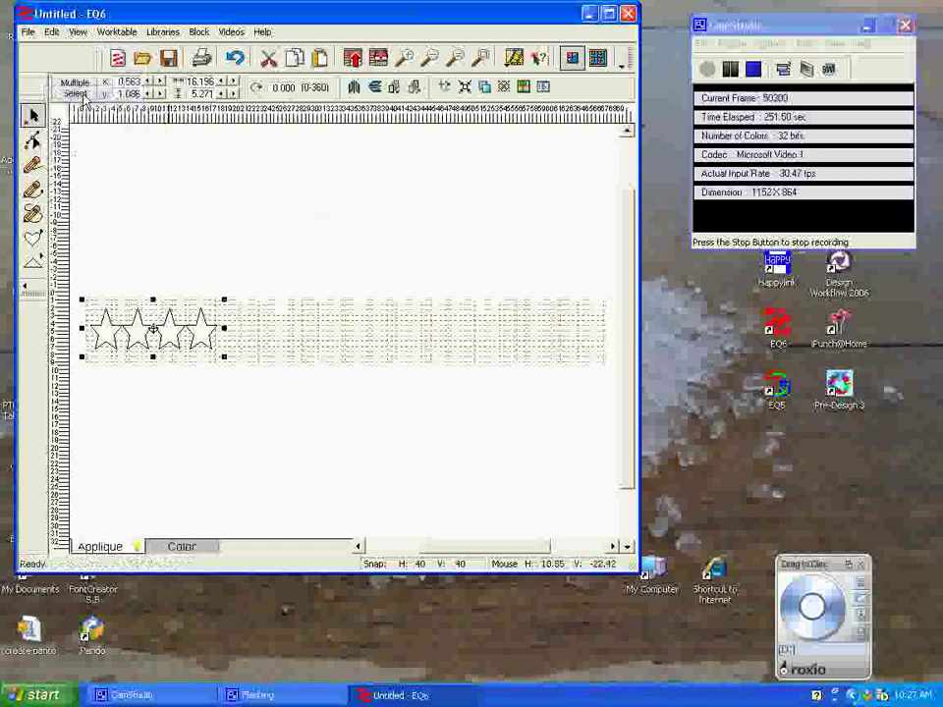
click(48, 34)
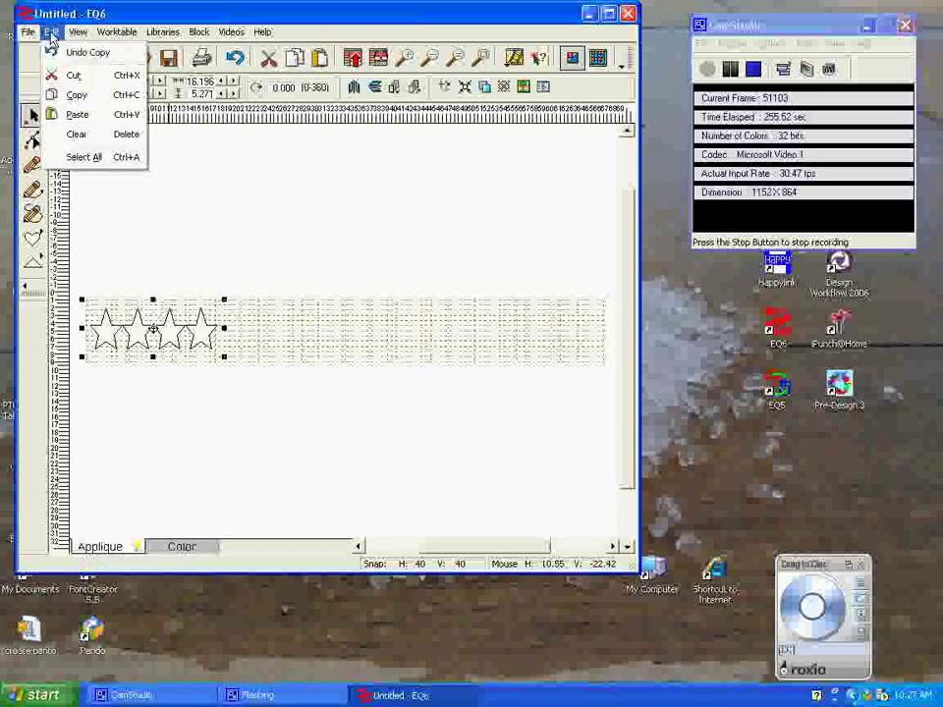
click(98, 114)
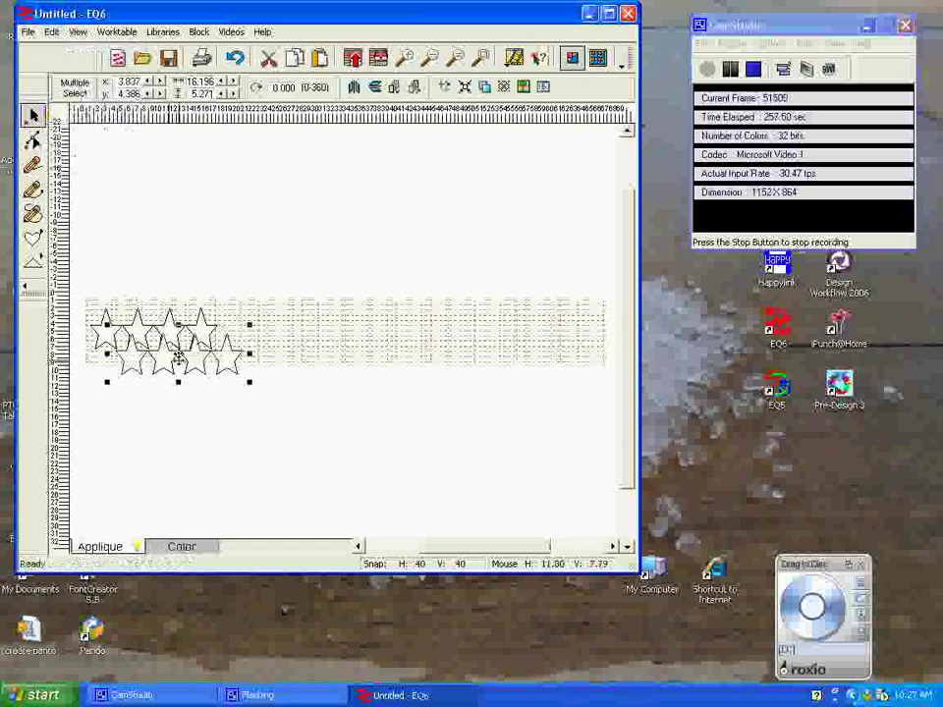
drag(178, 358, 281, 332)
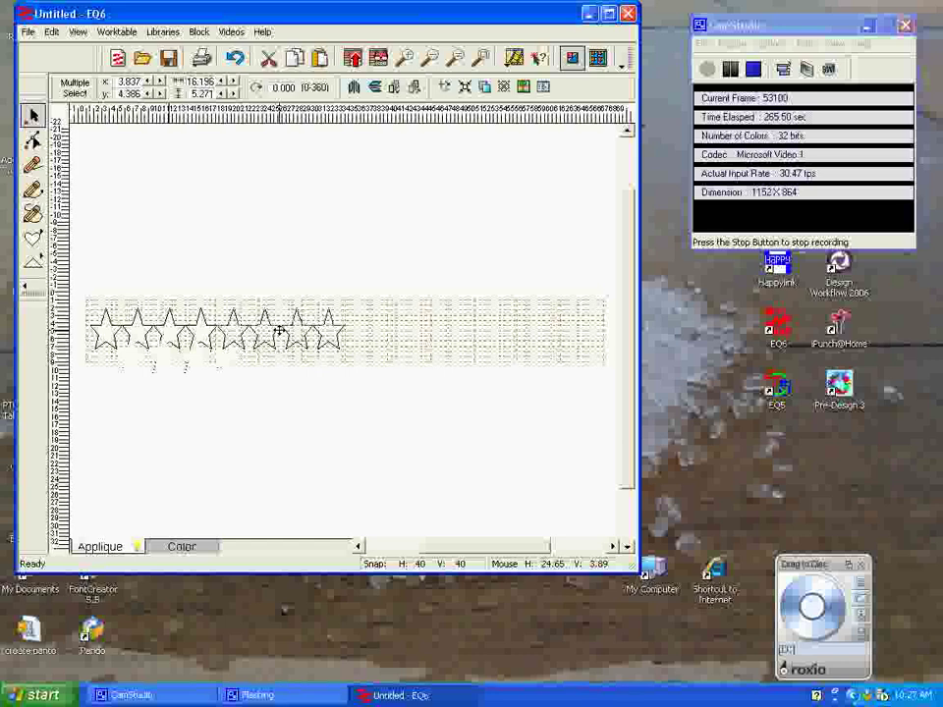
click(279, 332)
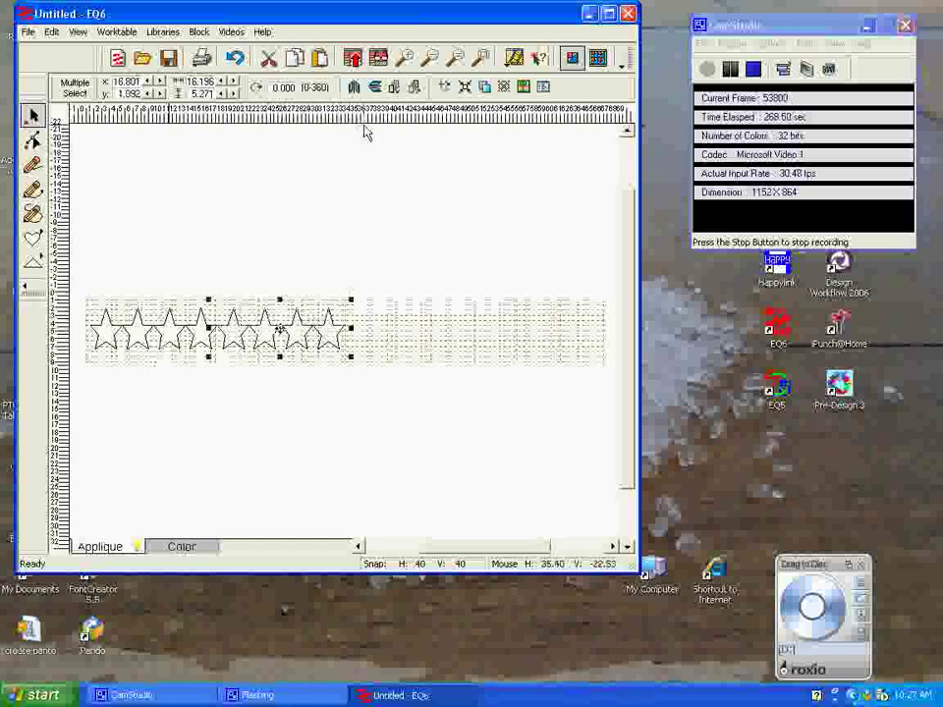
click(415, 56)
drag(178, 246, 270, 406)
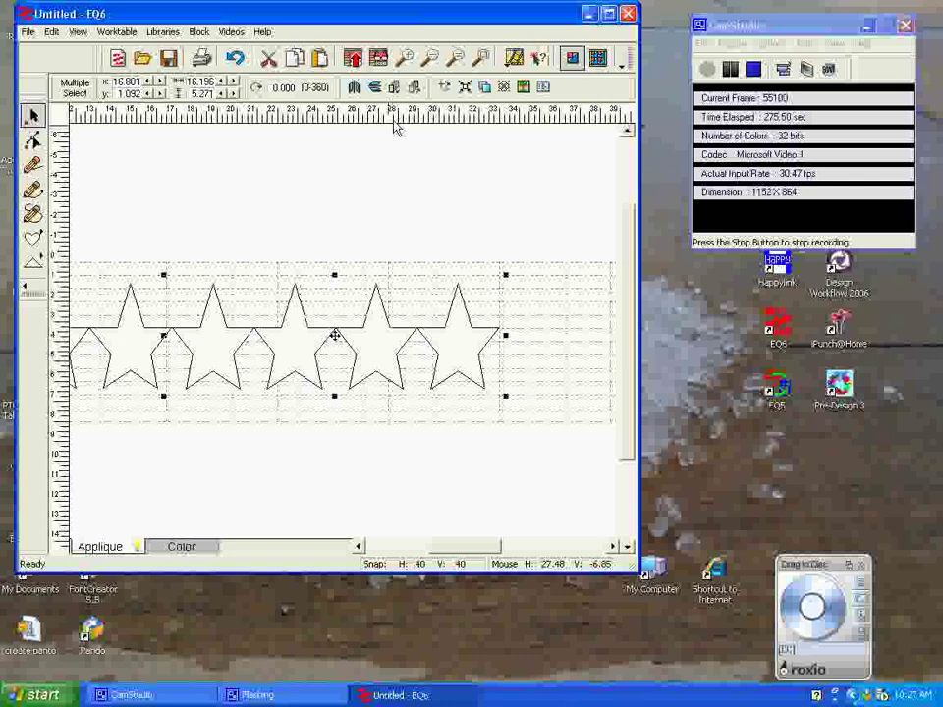
click(430, 59)
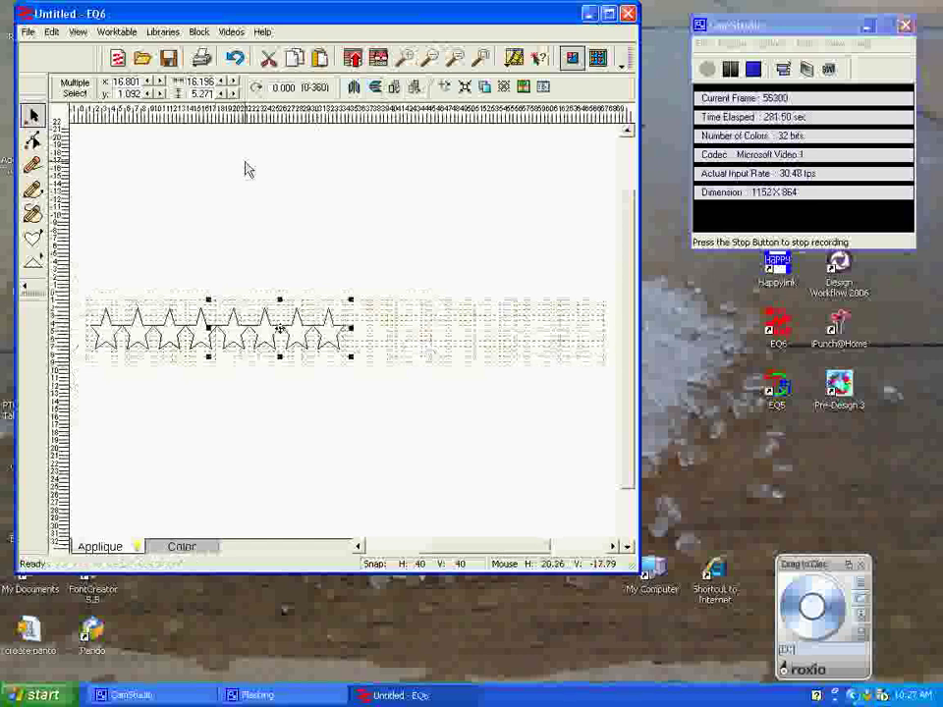
Paste two more copies and line them up end to end across the 66-inch block
key(ctrl+v)
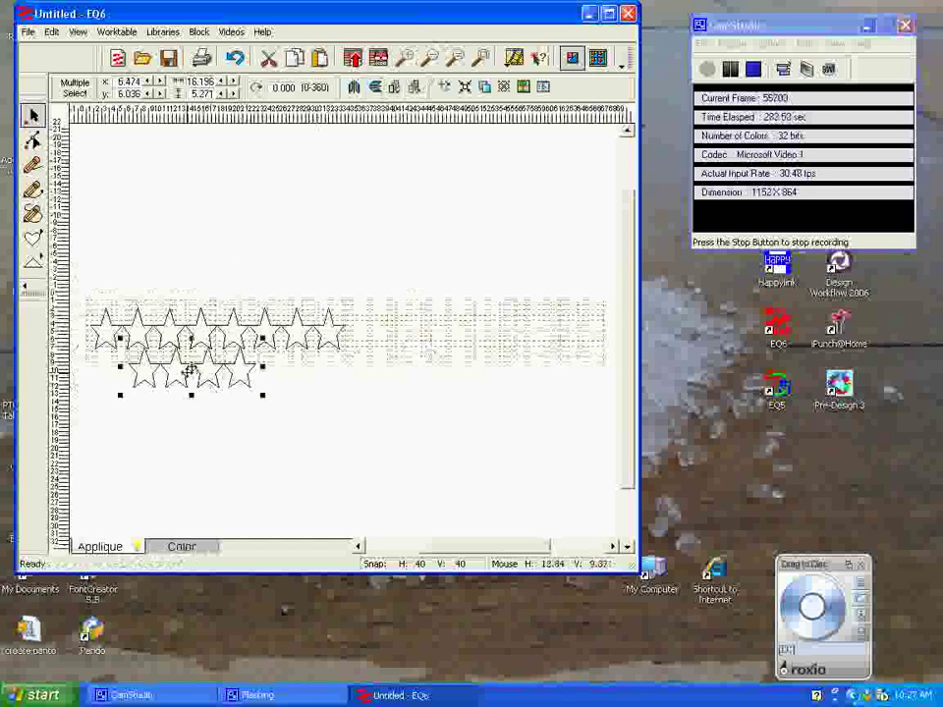
drag(194, 366, 406, 328)
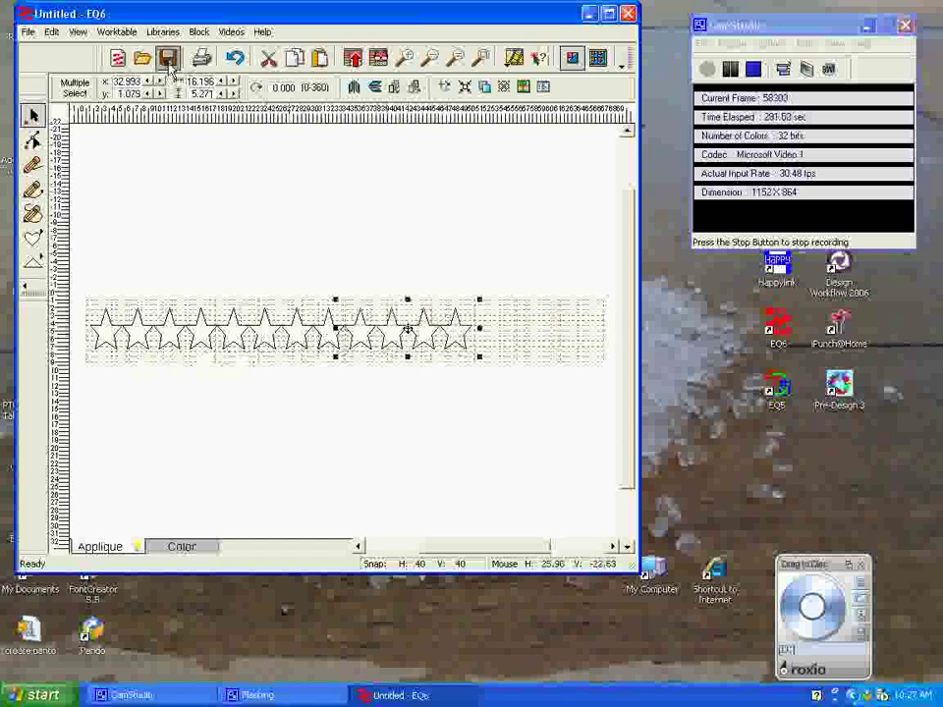
key(ctrl+v)
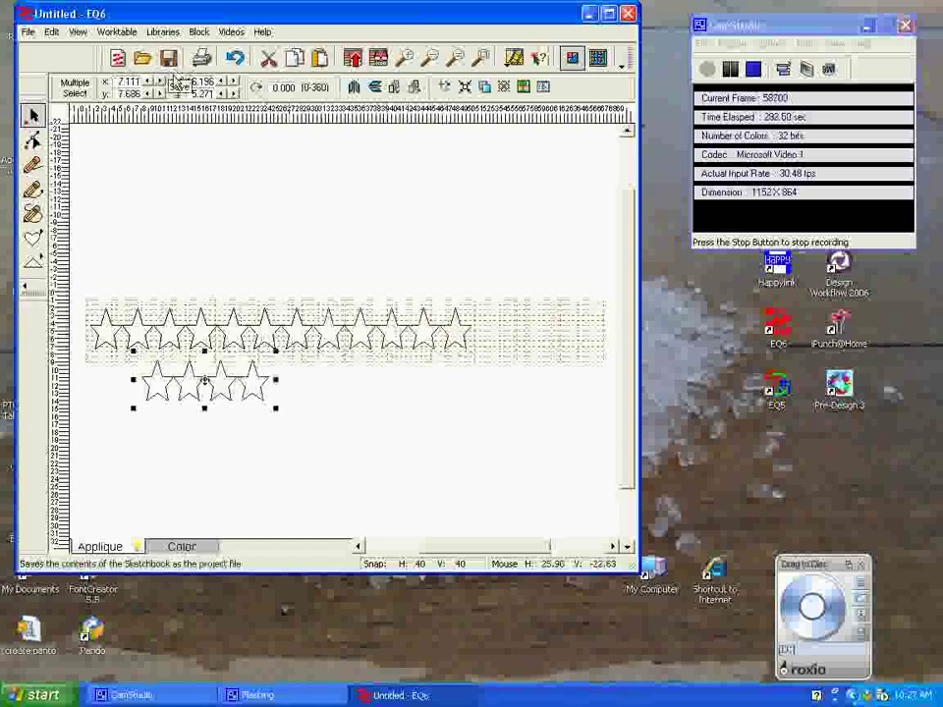
mouse_move(204, 385)
mouse_down()
mouse_move(527, 342)
mouse_move(544, 333)
mouse_move(535, 330)
mouse_up()
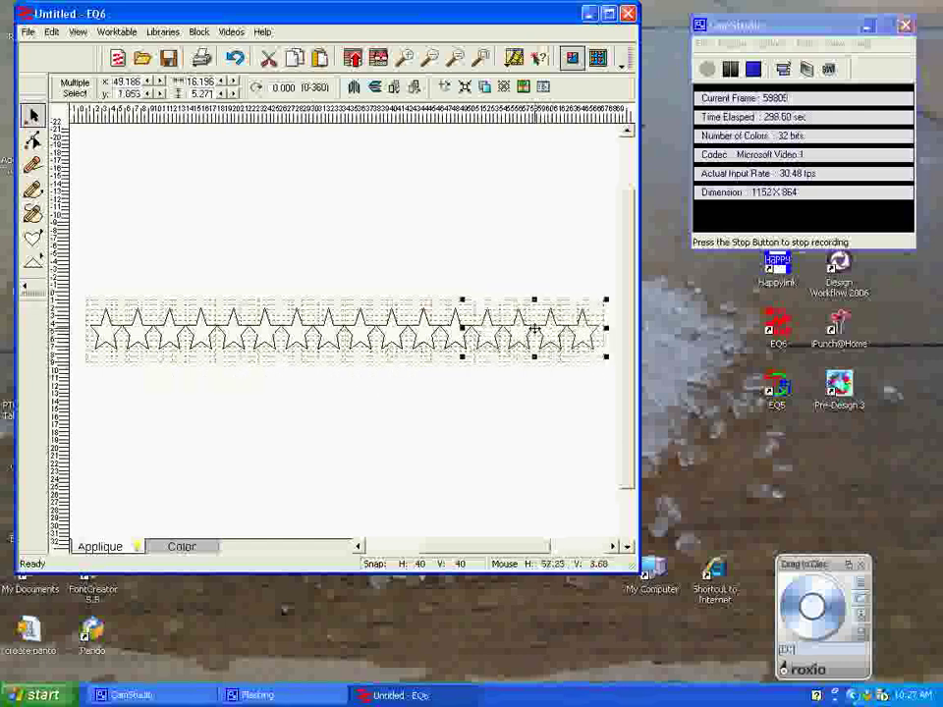
click(511, 185)
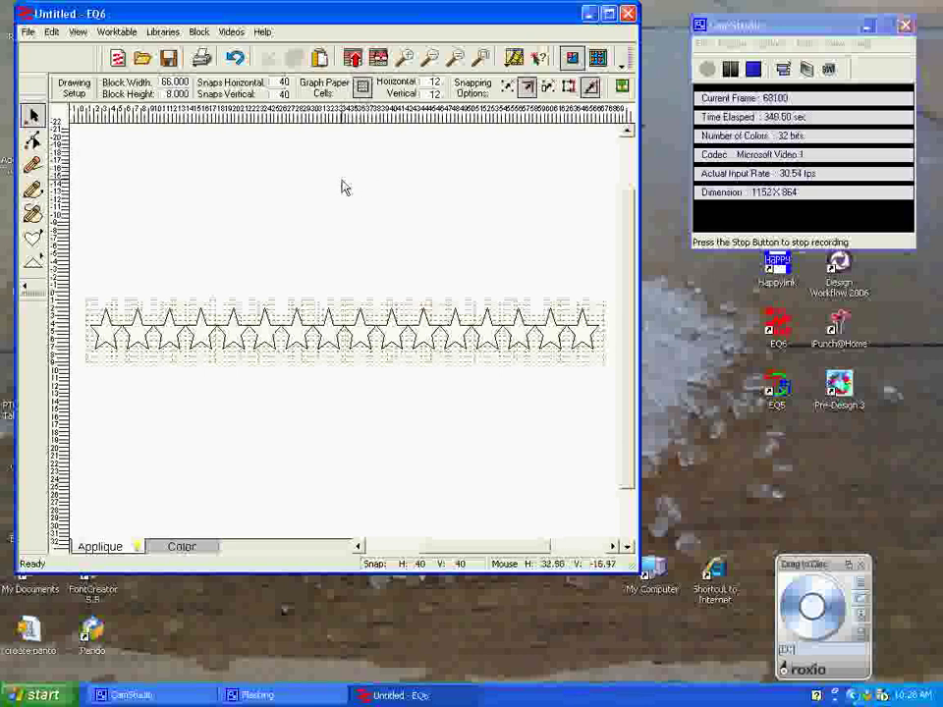
Open Print Block for the 66.00 x 6.00 star row and preview its six-page outline printout
click(30, 33)
mouse_move(111, 198)
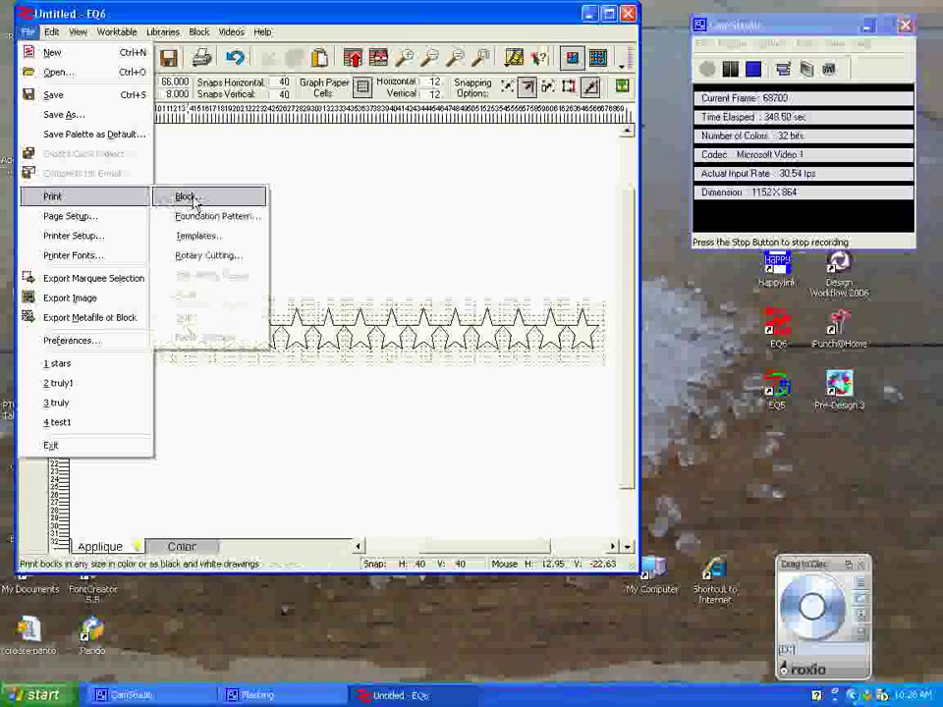
click(186, 197)
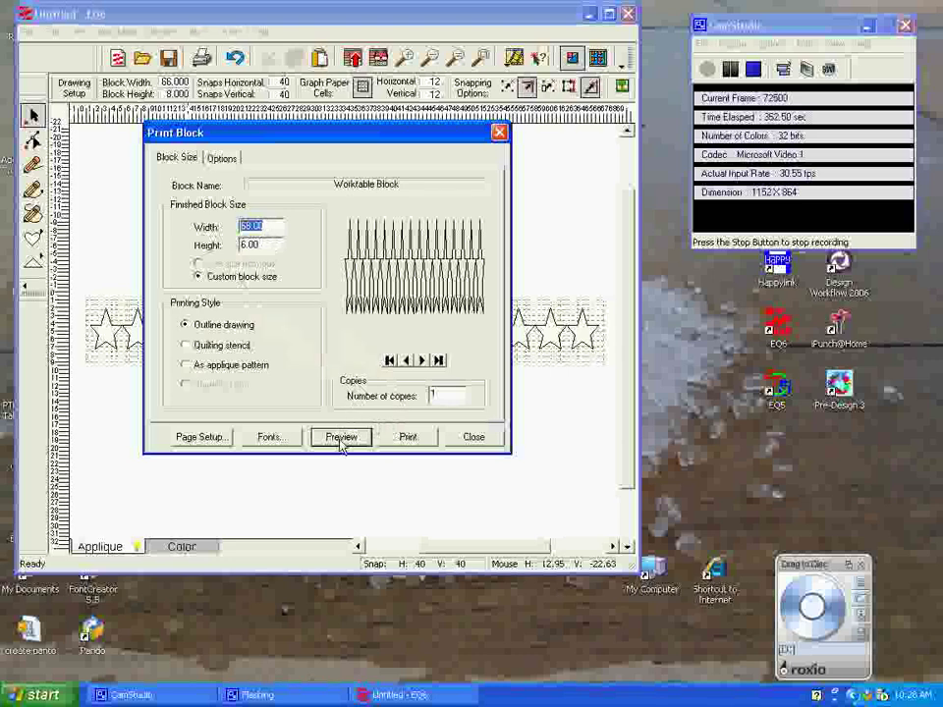
click(341, 437)
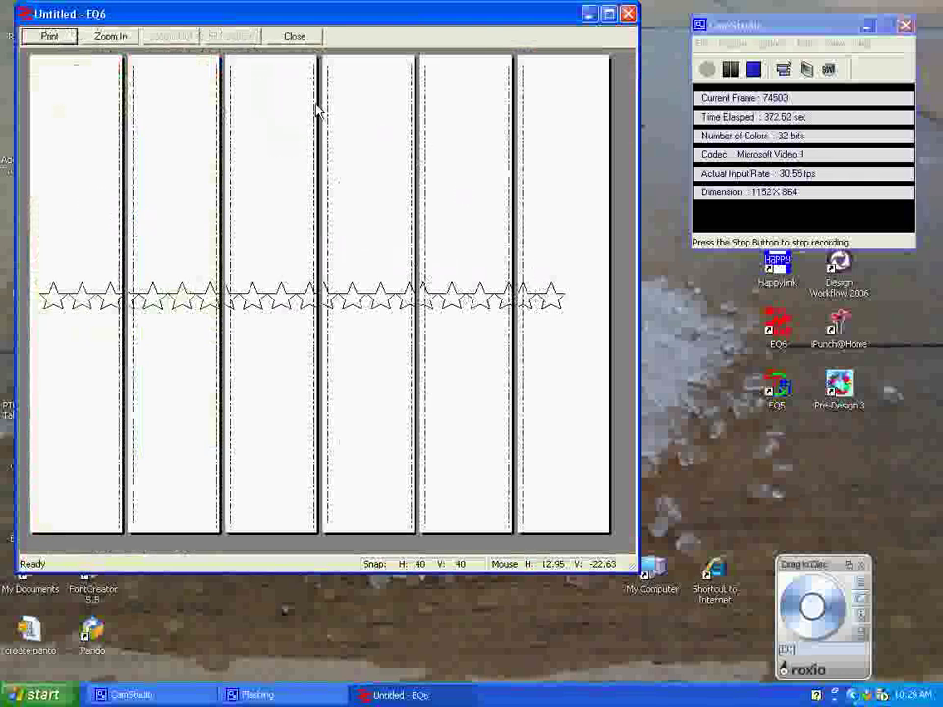
Close the preview and set the roll-paper Page Setup orientation to Landscape
click(295, 37)
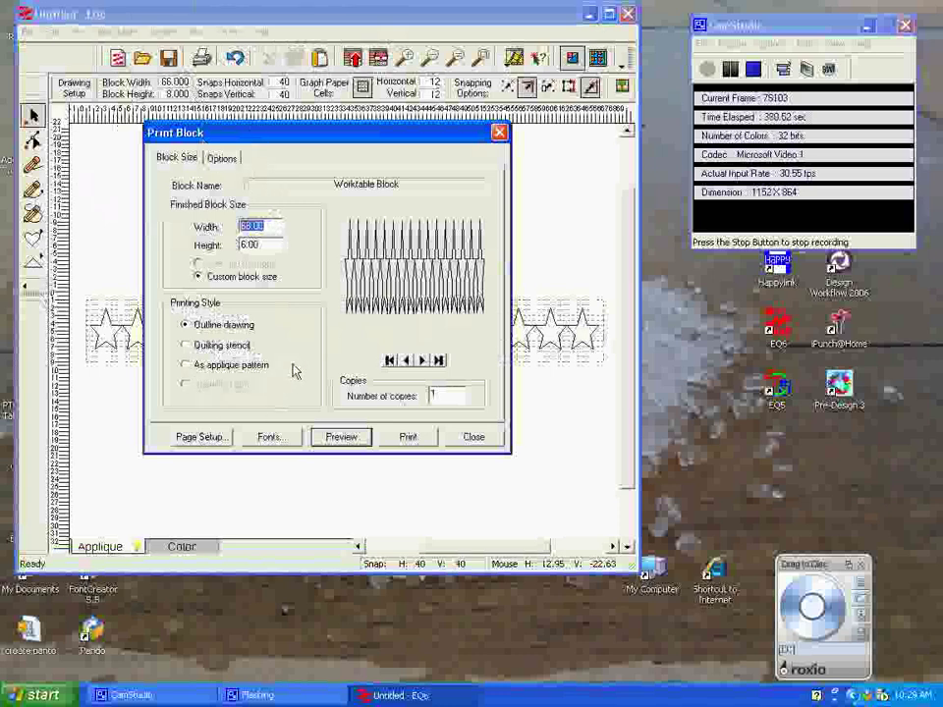
click(204, 441)
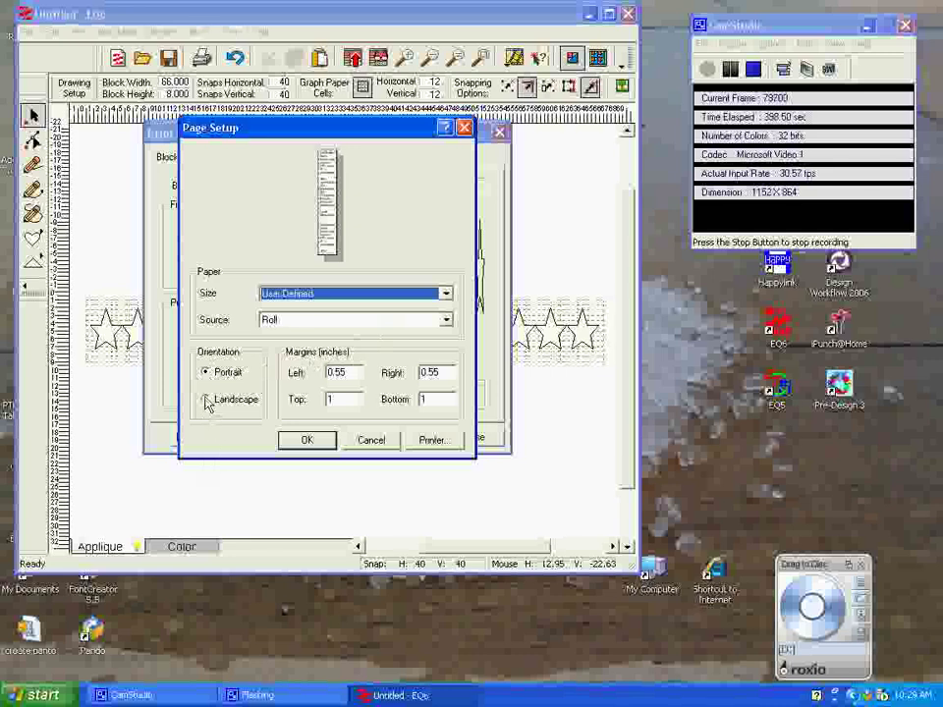
click(207, 403)
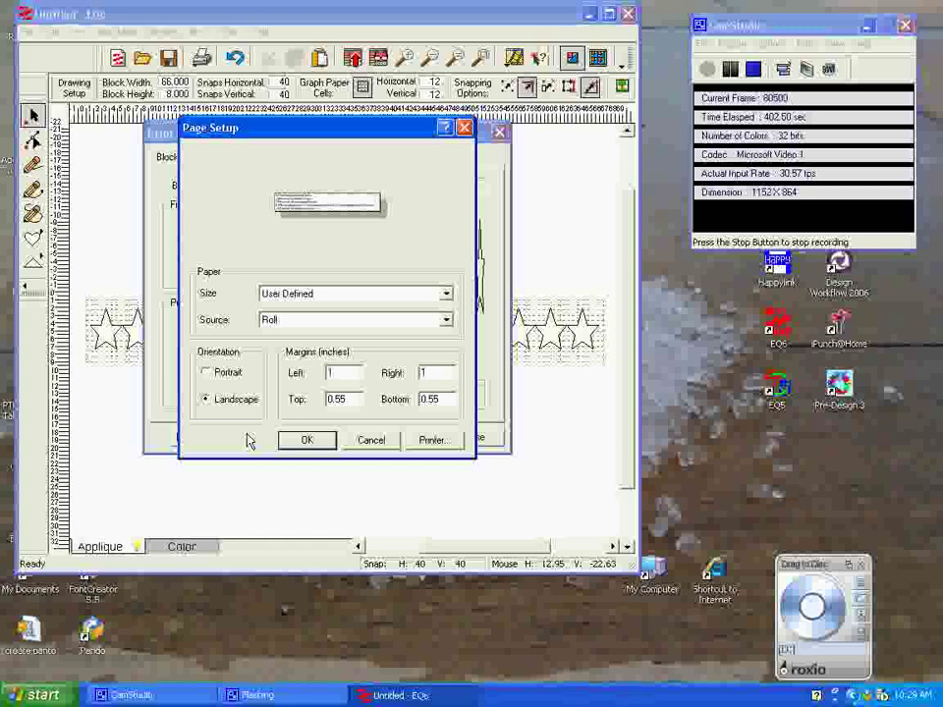
click(304, 442)
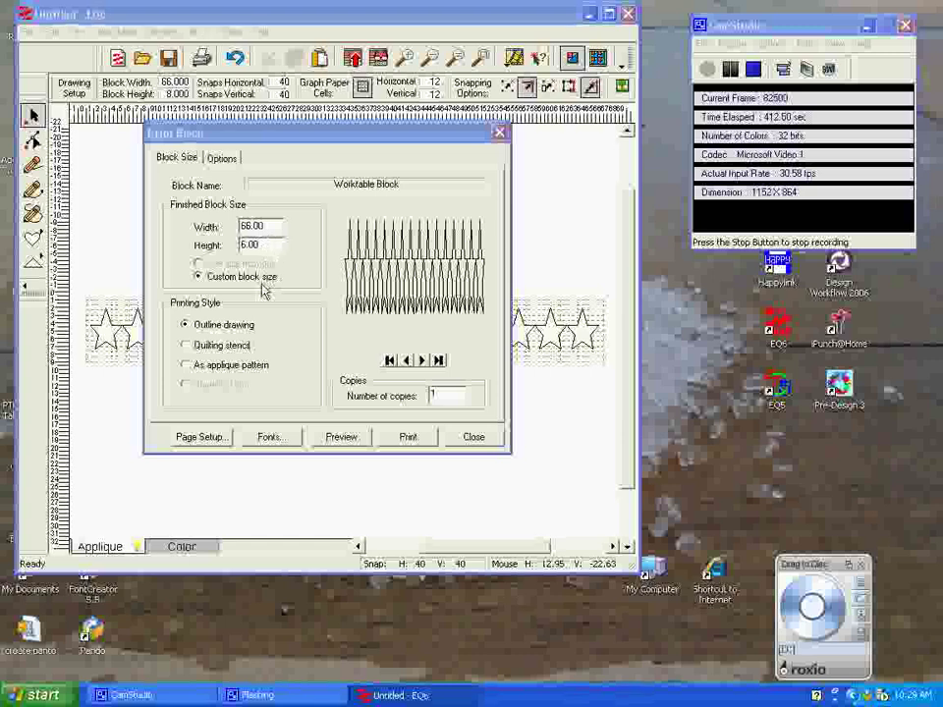
Preview the 66 x 6 star row printed as one long landscape roll-paper page
click(344, 439)
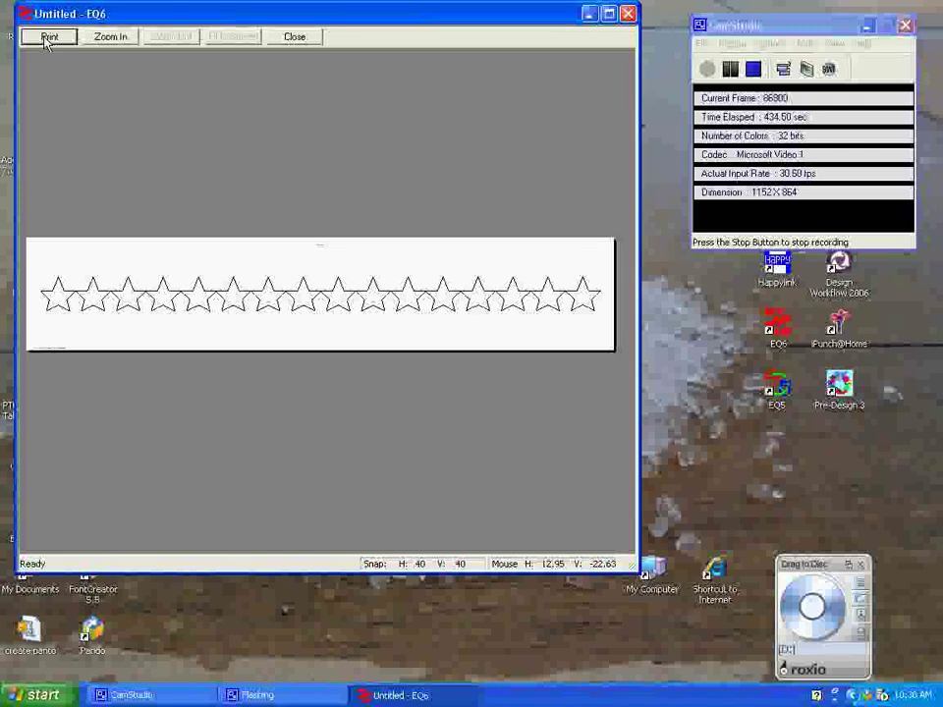
click(46, 38)
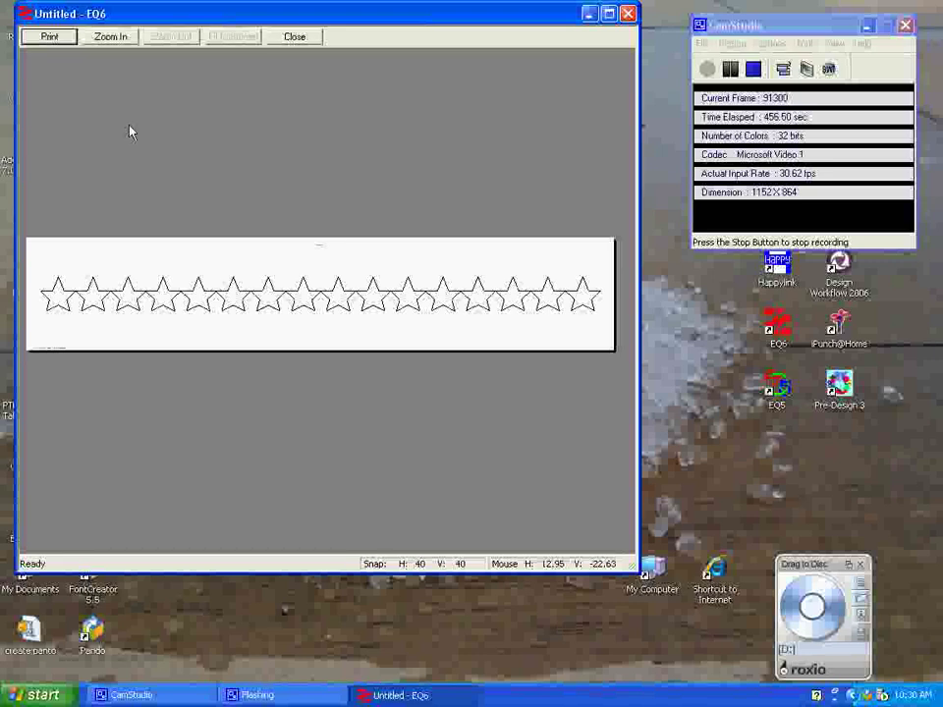
Close the preview and Print Block, then select the HP CLJ 3600 printer in Printer Setup
click(295, 38)
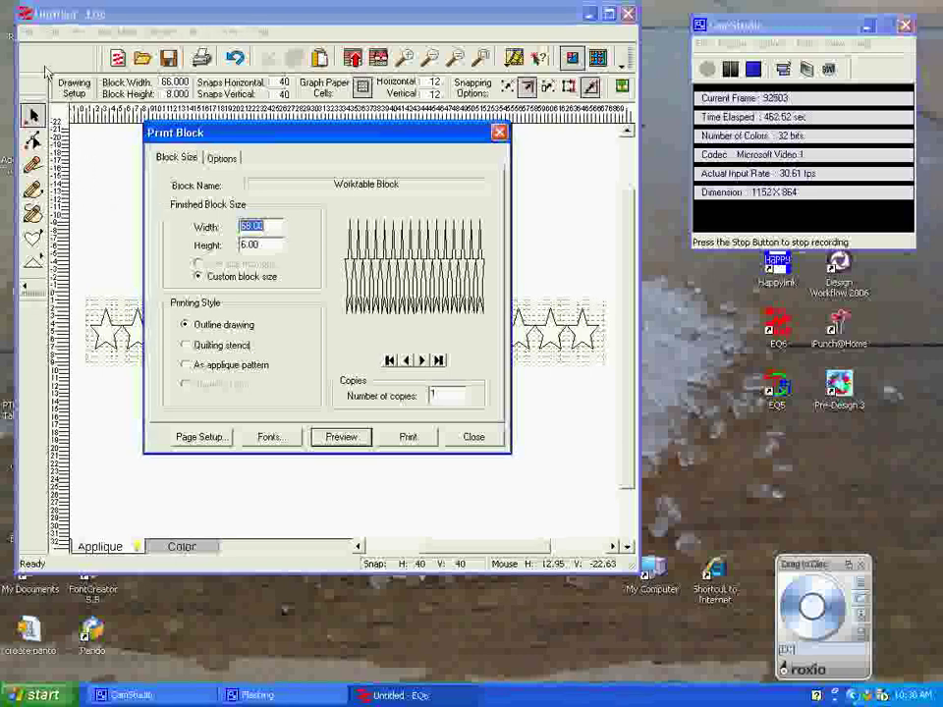
click(467, 437)
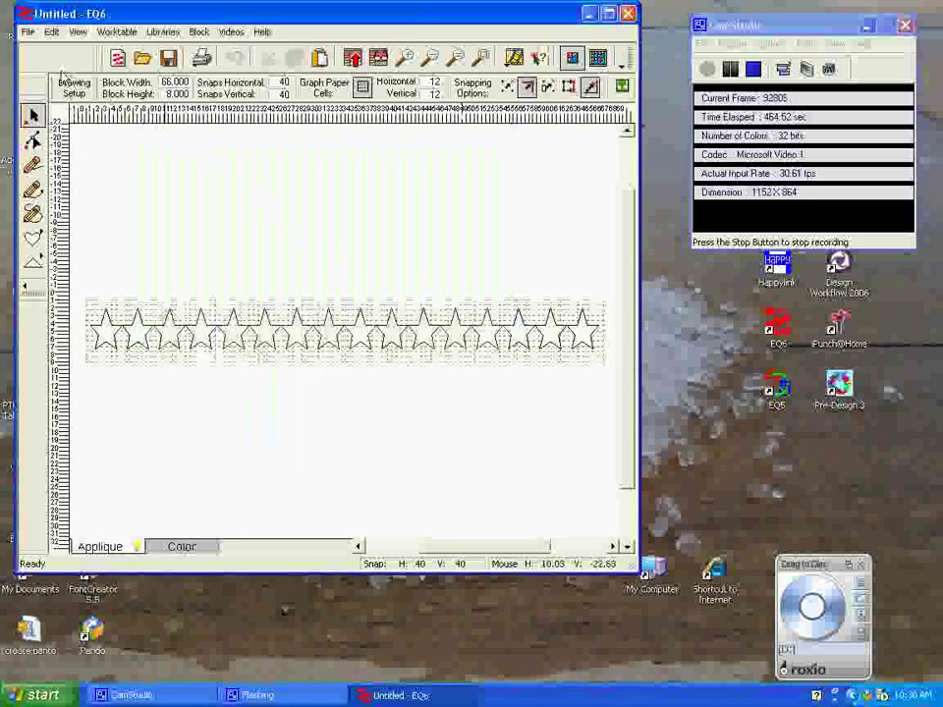
click(29, 32)
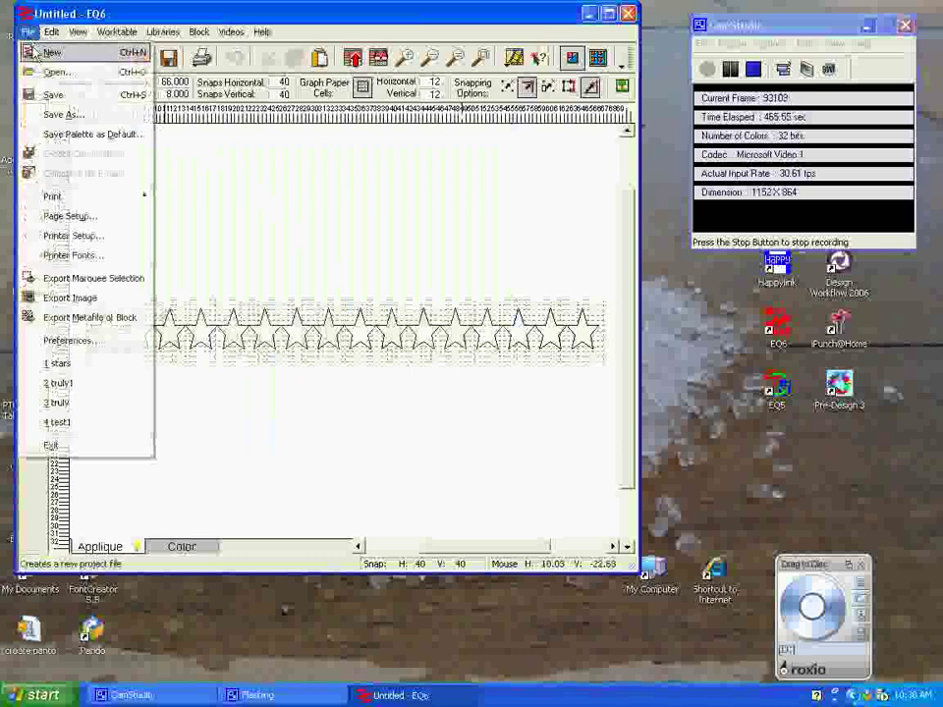
click(74, 236)
click(391, 212)
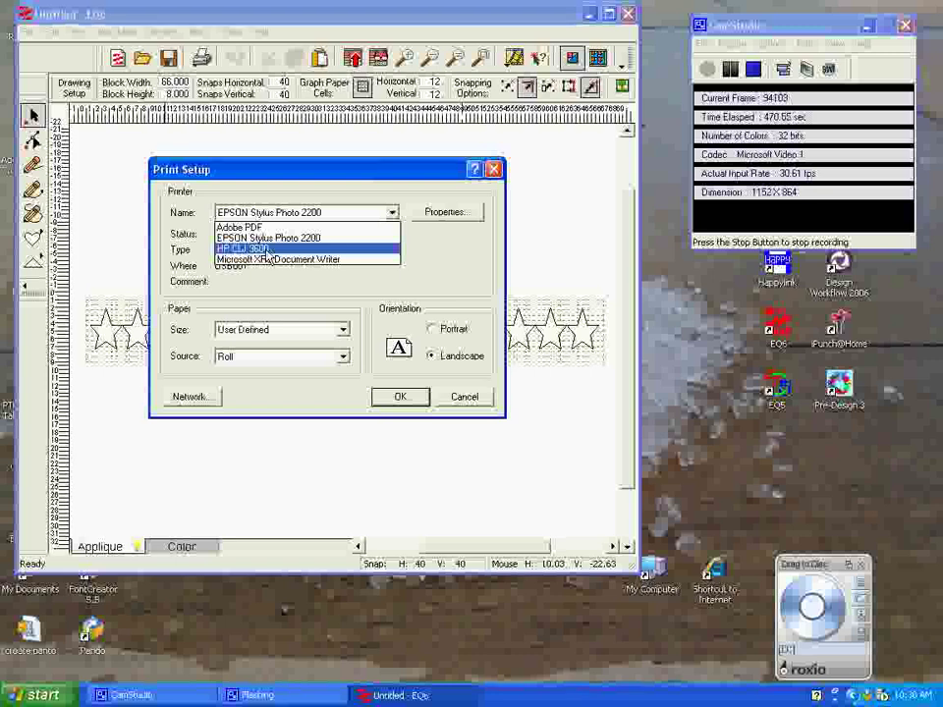
click(265, 250)
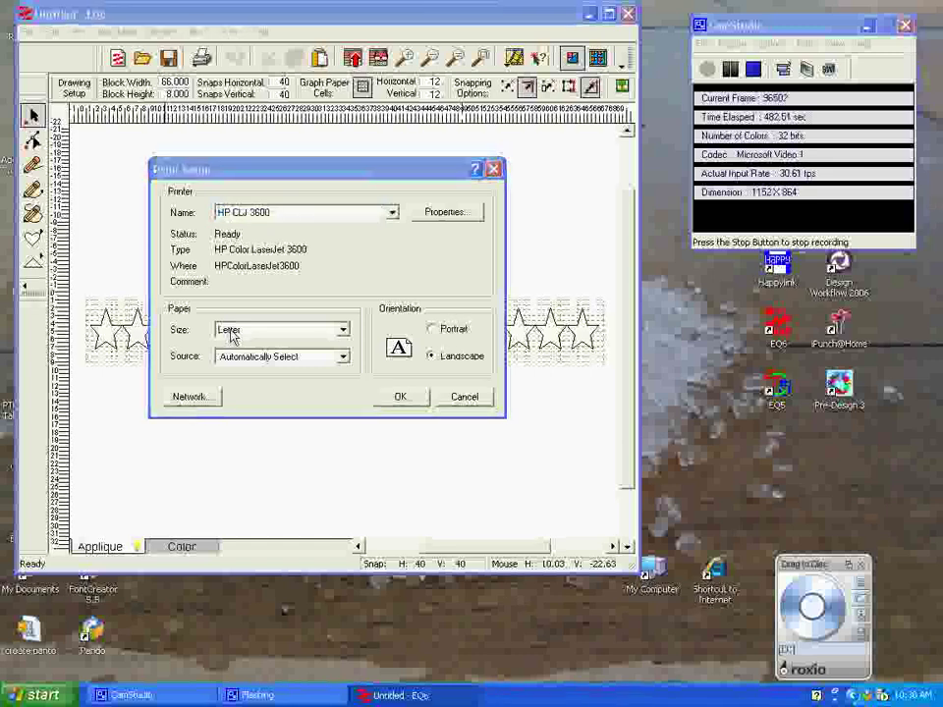
Keep Letter paper in landscape orientation and confirm the new printer settings
click(343, 329)
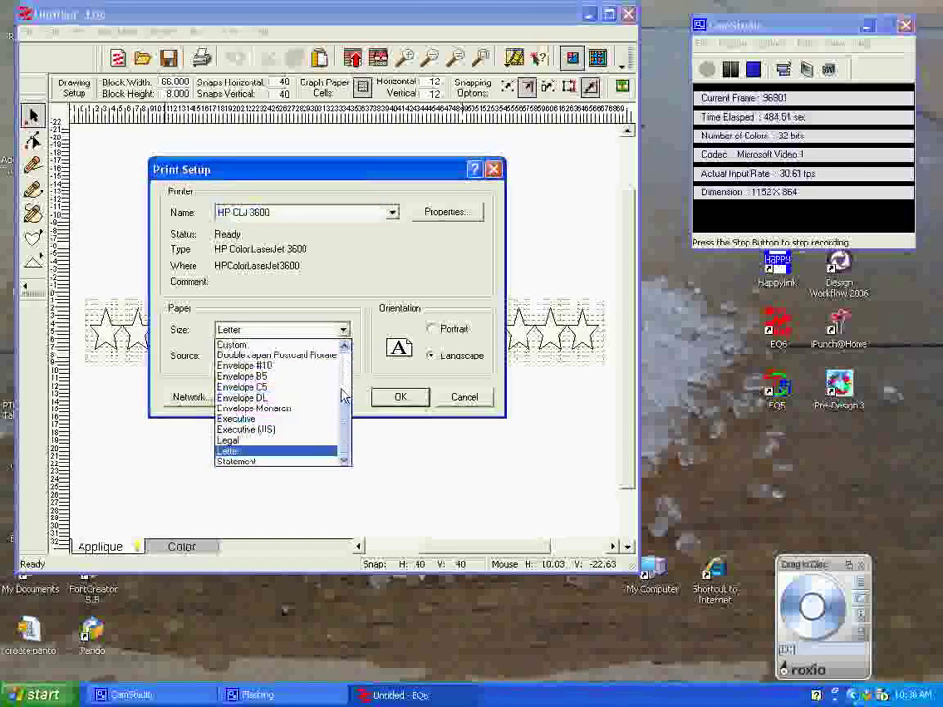
scroll(342, 333, up, 4)
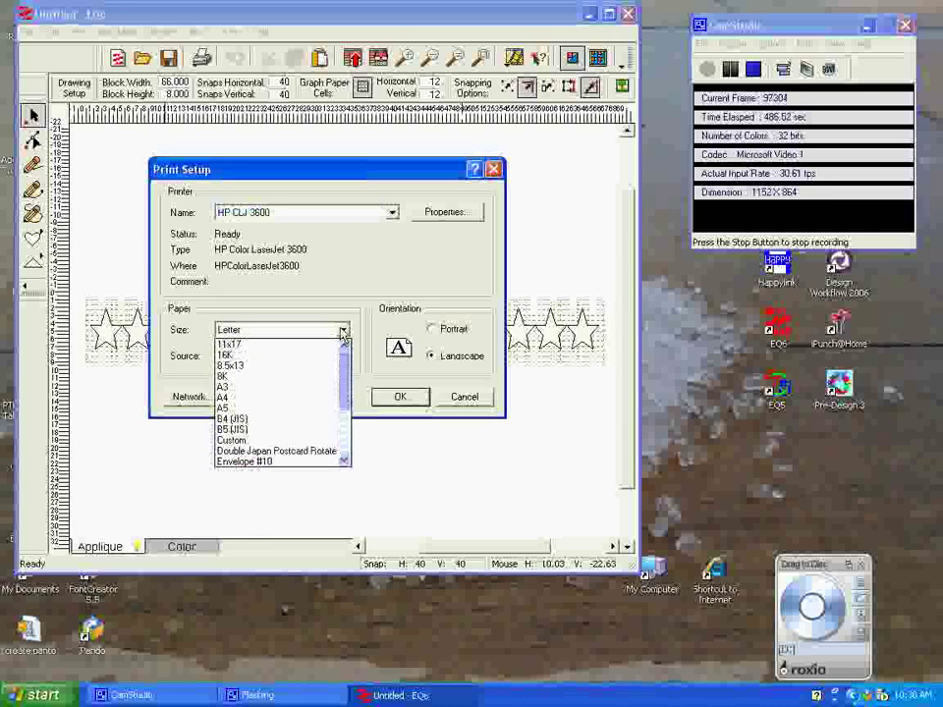
scroll(342, 393, down, 3)
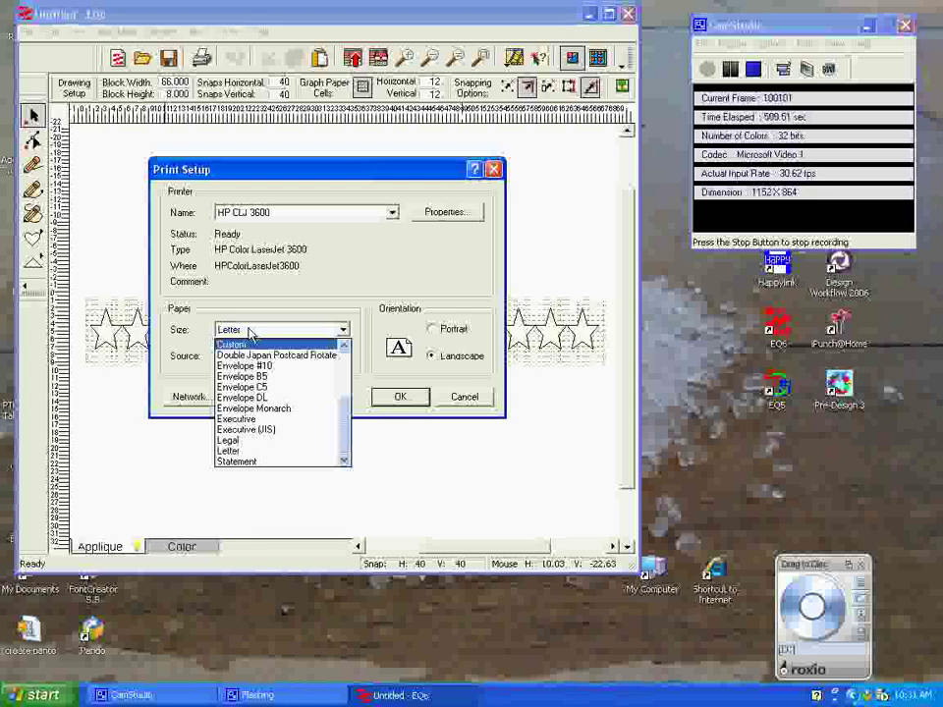
click(250, 333)
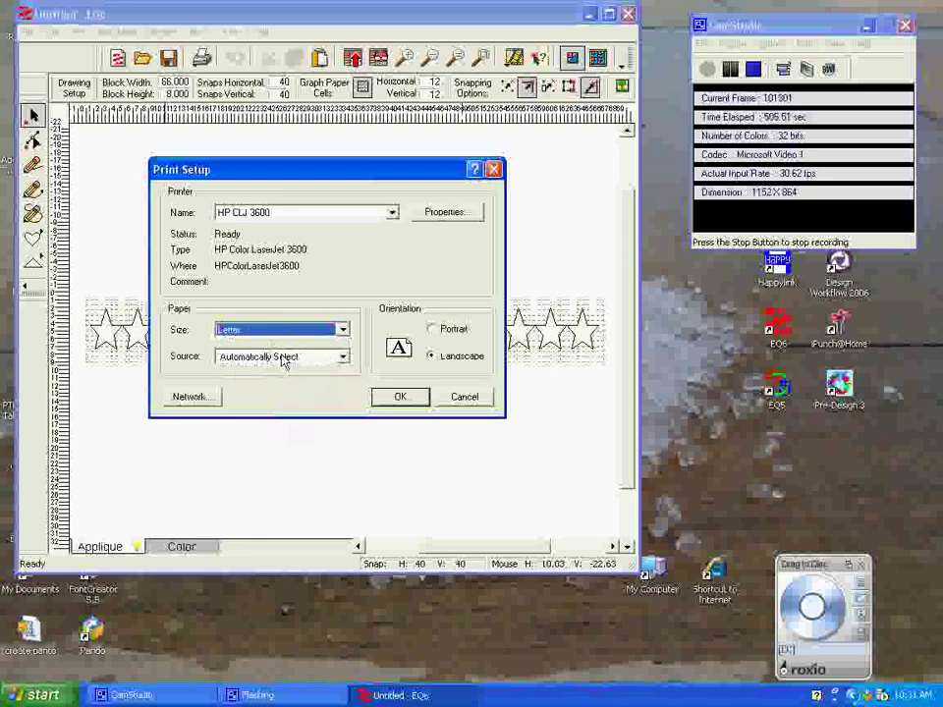
click(400, 406)
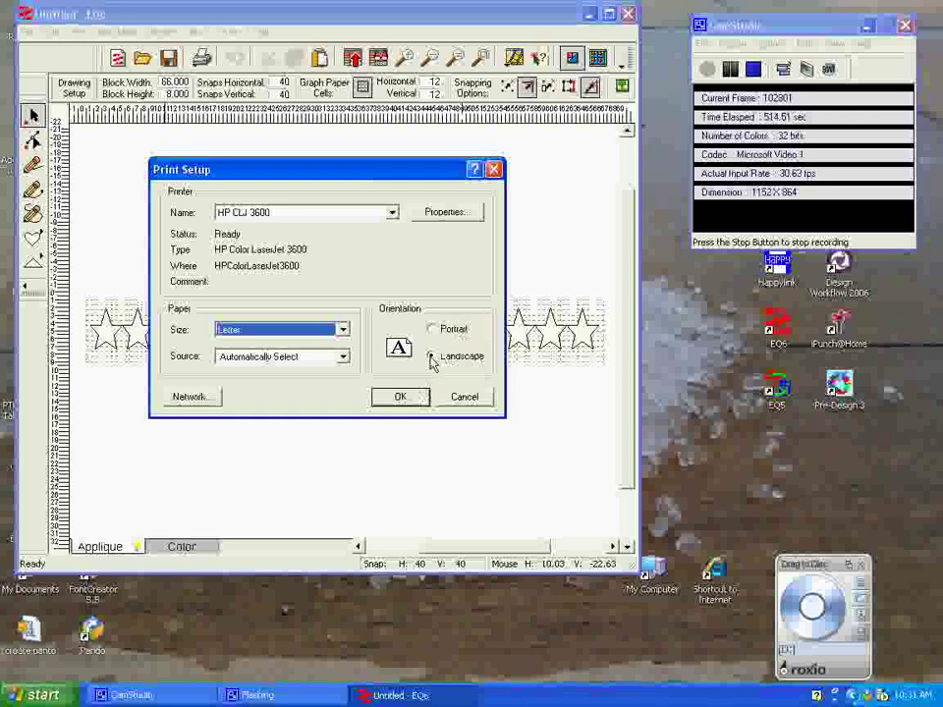
click(400, 396)
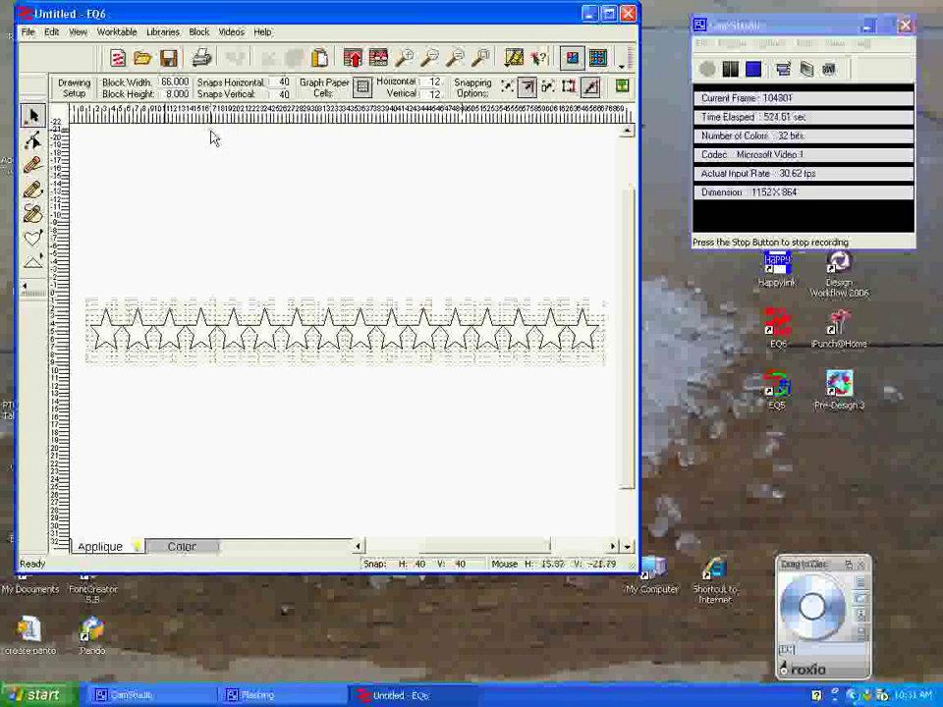
Reopen File > Print > Block, showing the 66.00 x 6.00 outline star row settings
click(28, 33)
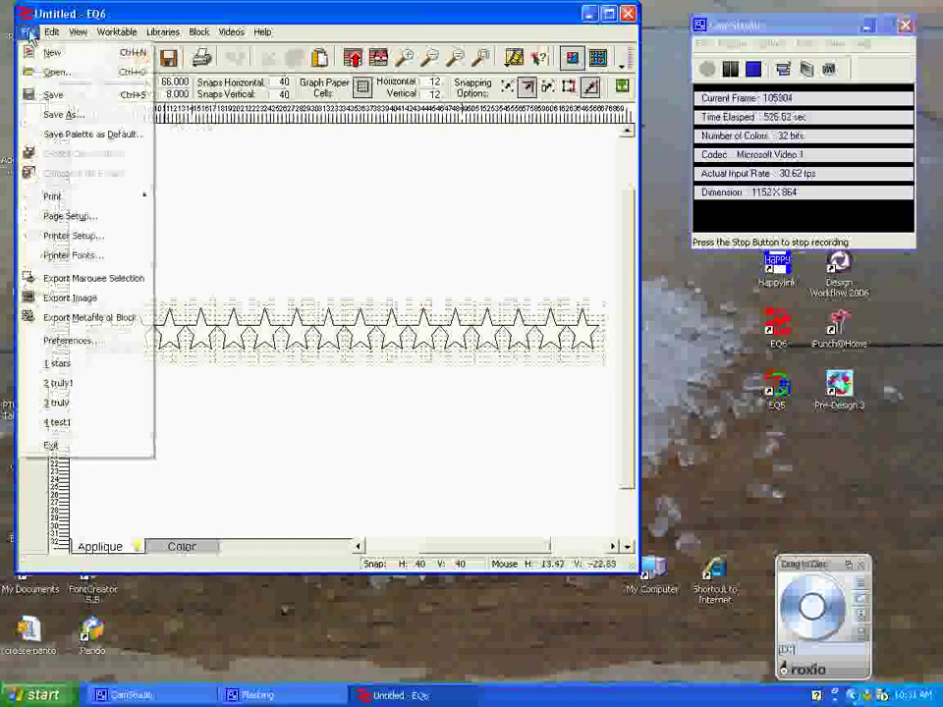
mouse_move(74, 198)
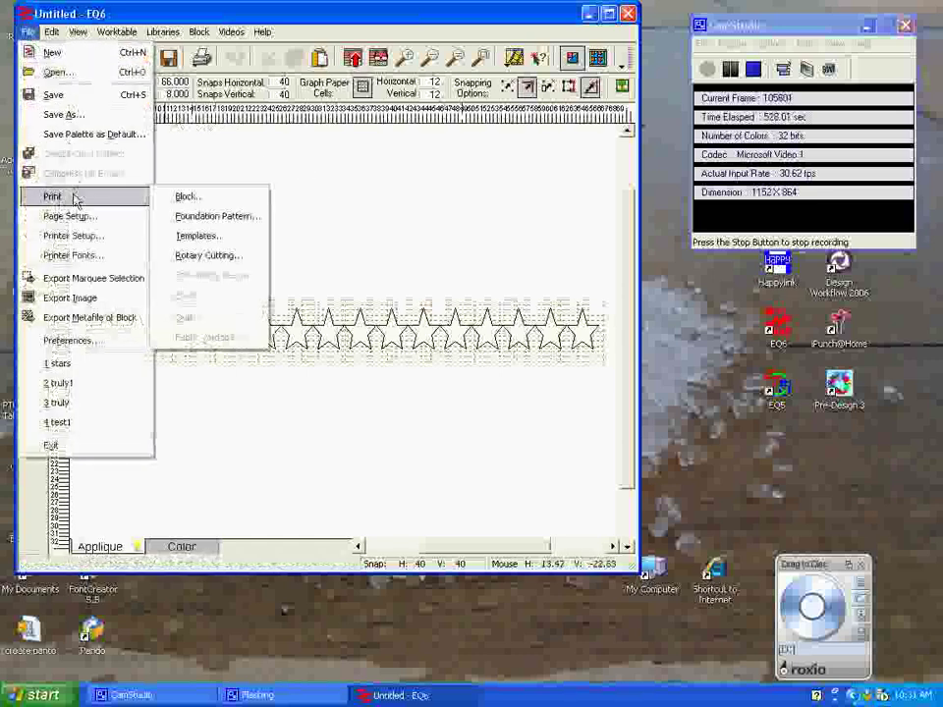
click(196, 199)
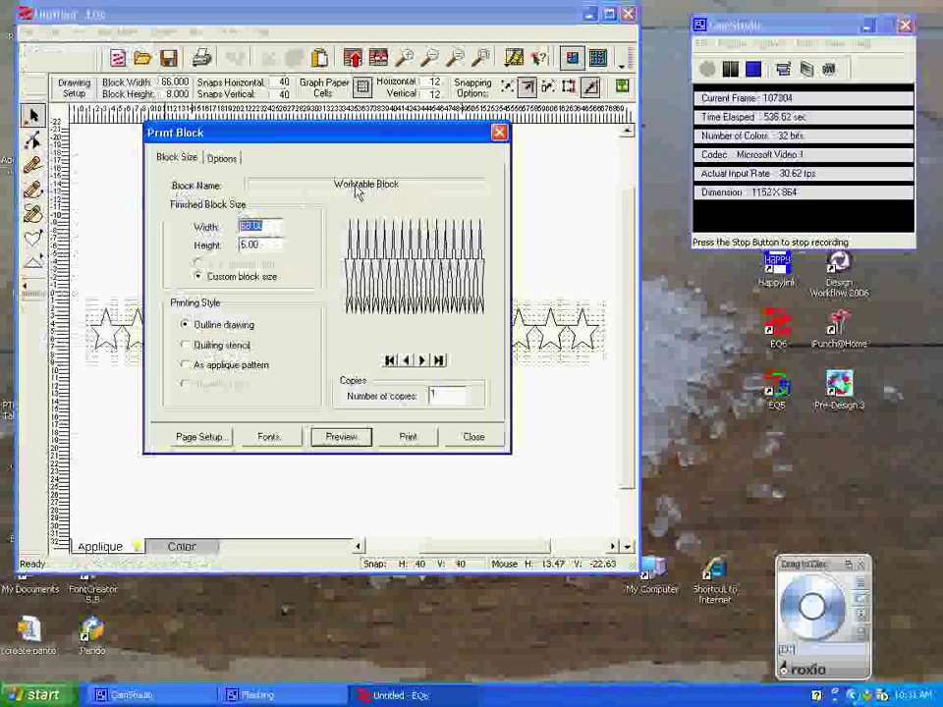
Preview the star row tiled across eight landscape Letter pages, zooming in on the stars
click(336, 440)
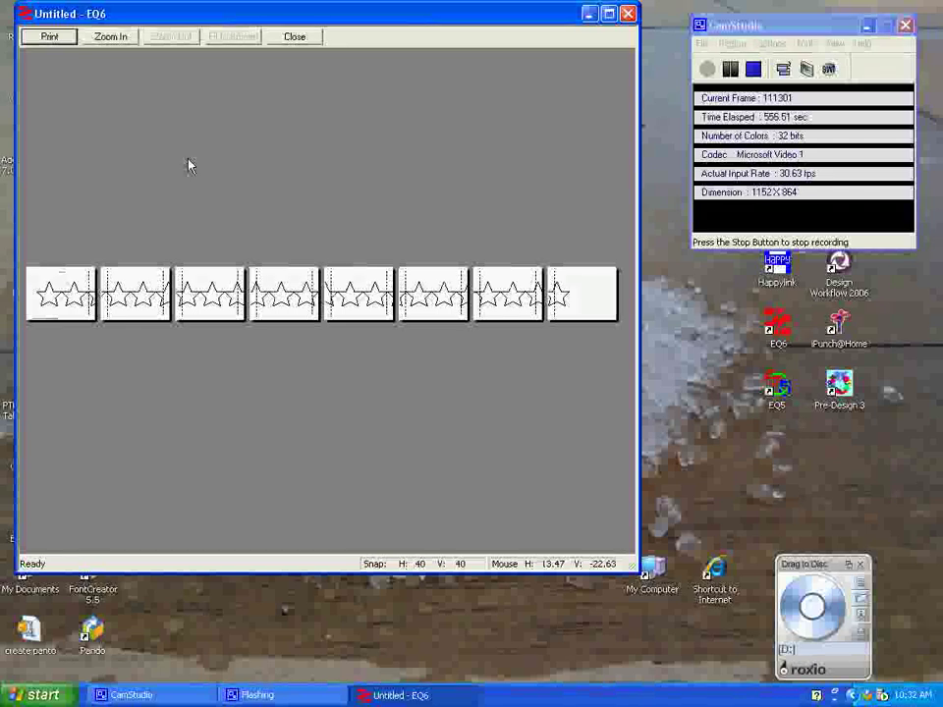
click(119, 36)
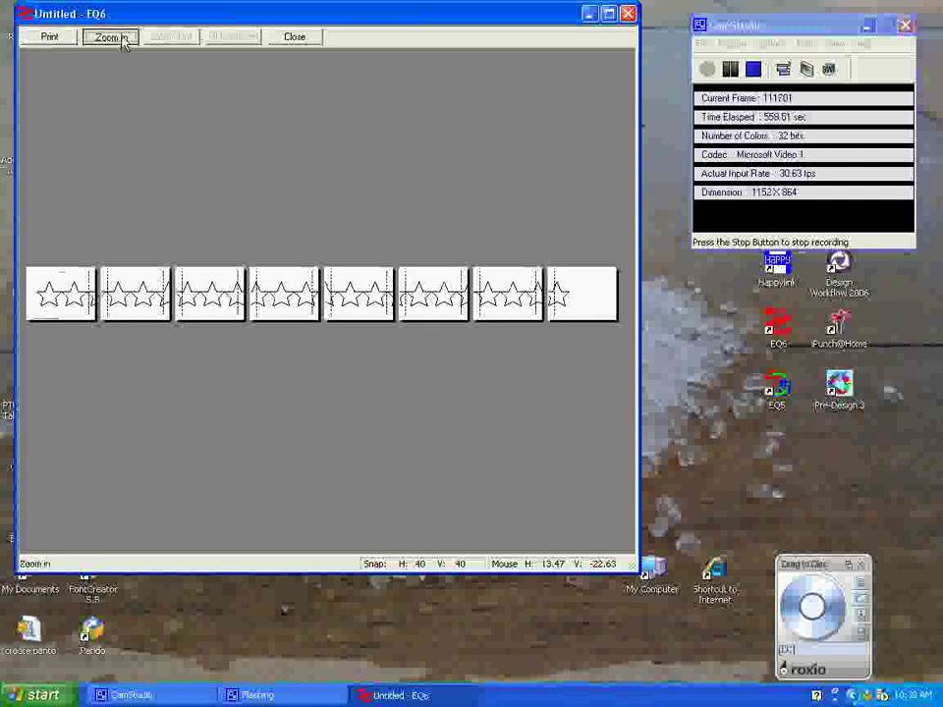
click(157, 361)
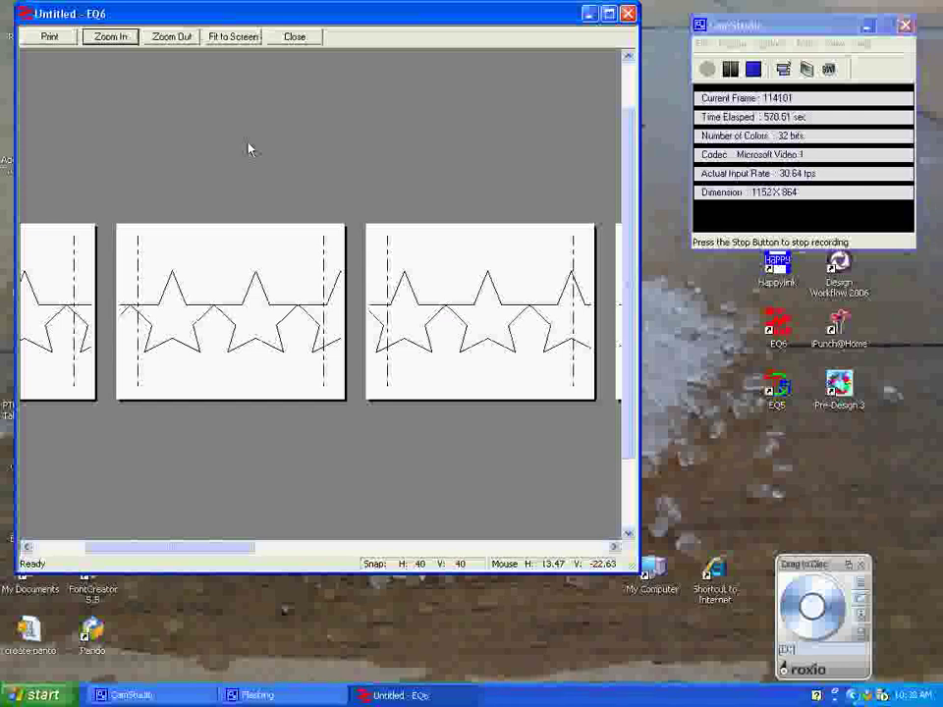
click(172, 38)
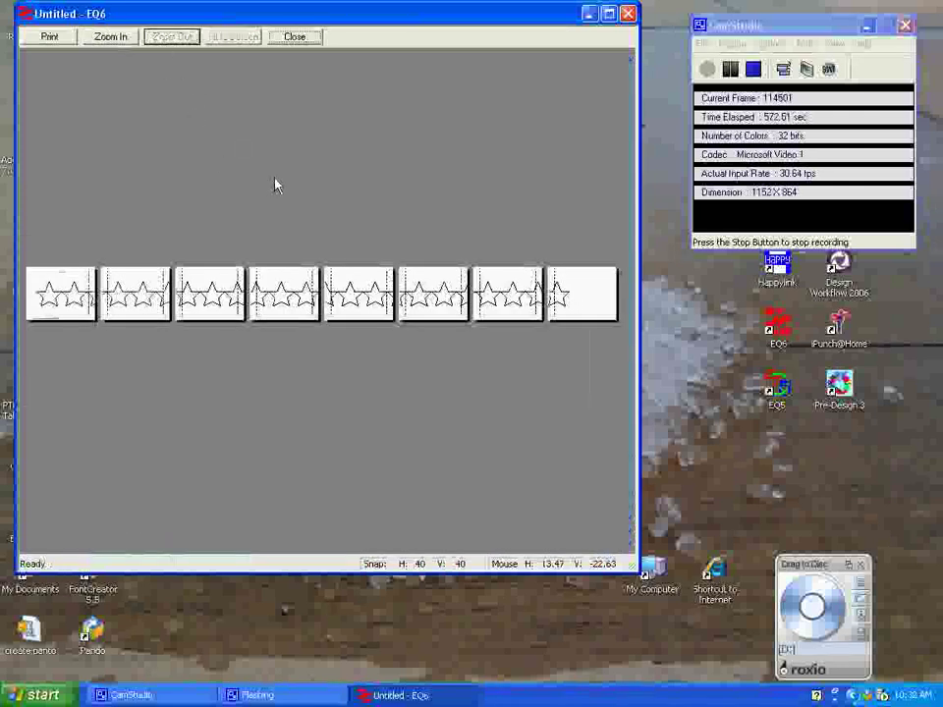